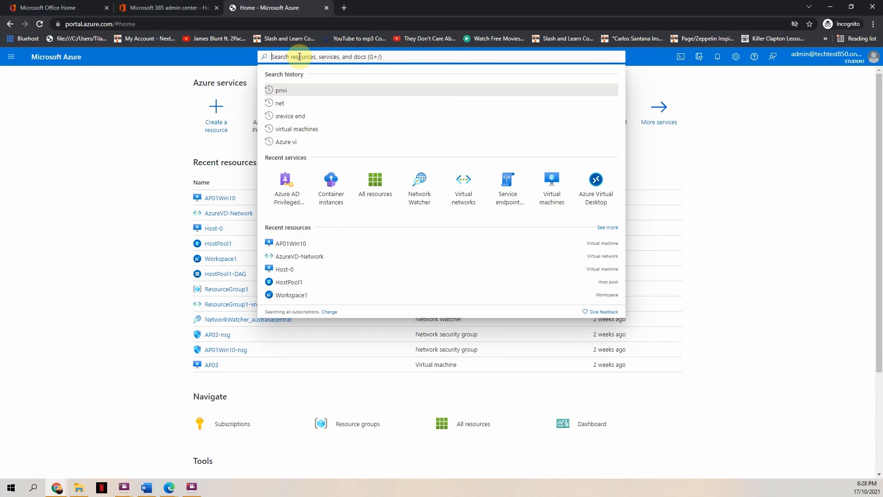
Step: Search the portal for "Azure privil" and open Azure AD Privileged Identity Management
text(Azure)
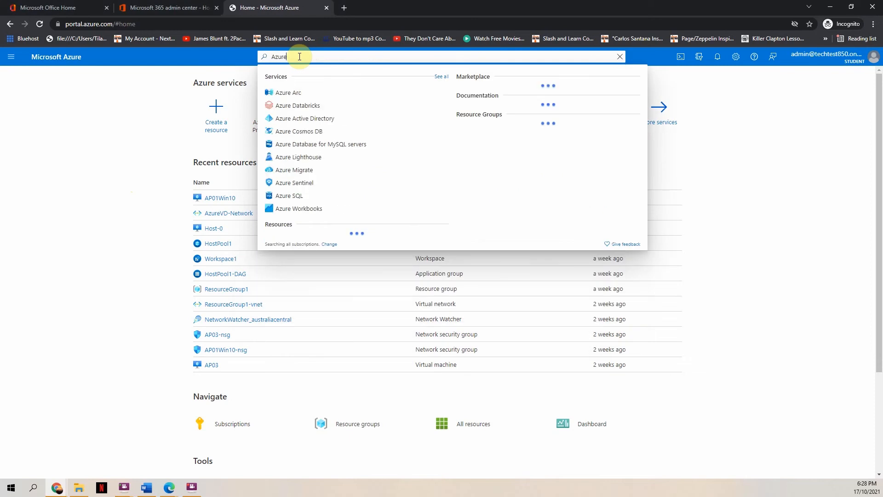
text( priv)
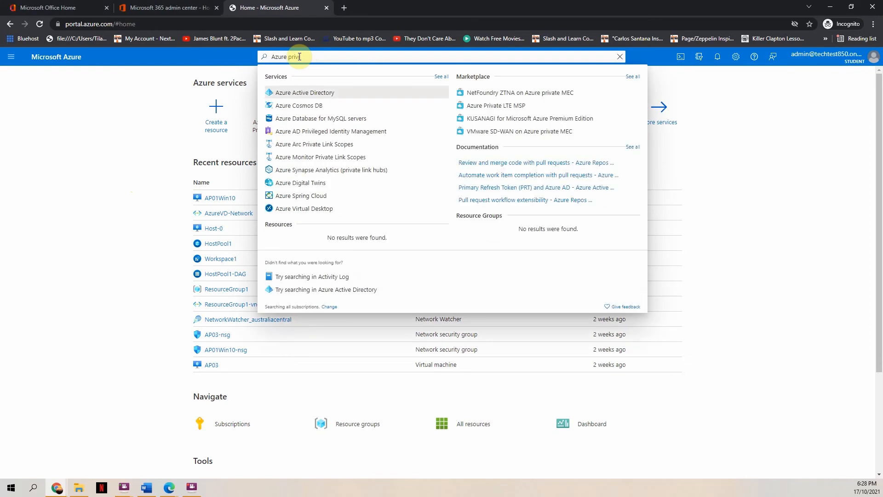
text(il)
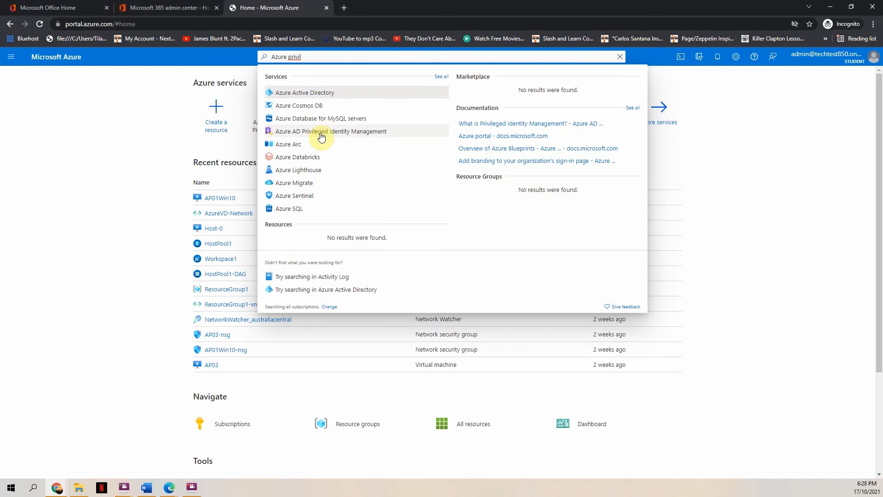
click(350, 135)
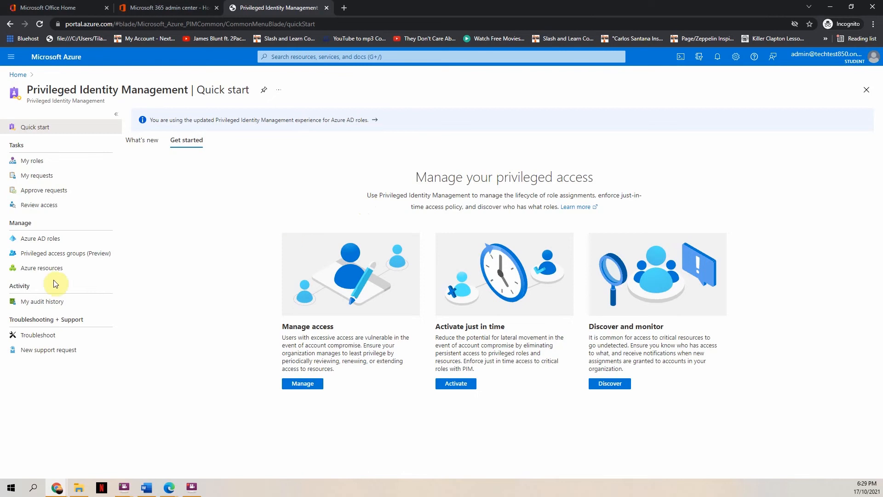
Step: Find the Teams Administrator role among the Azure AD roles by filtering for "Teams", and open its assignments
click(49, 240)
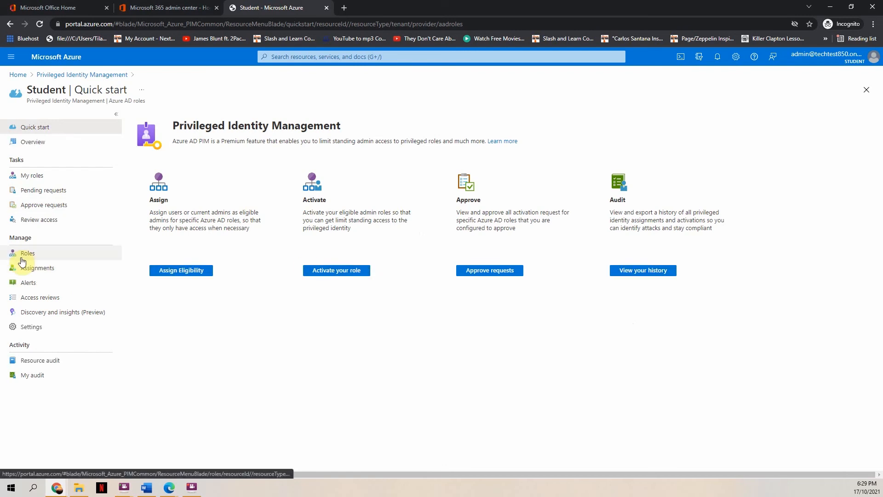
click(201, 275)
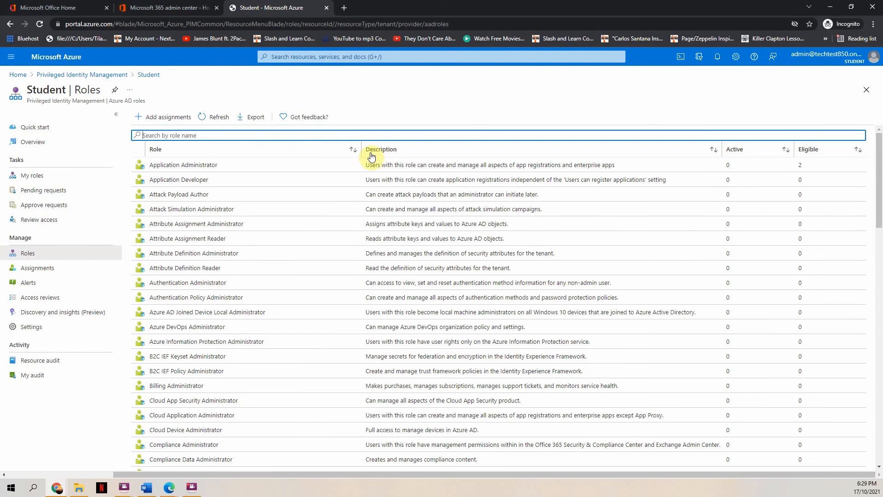
scroll(284, 204, down, 3)
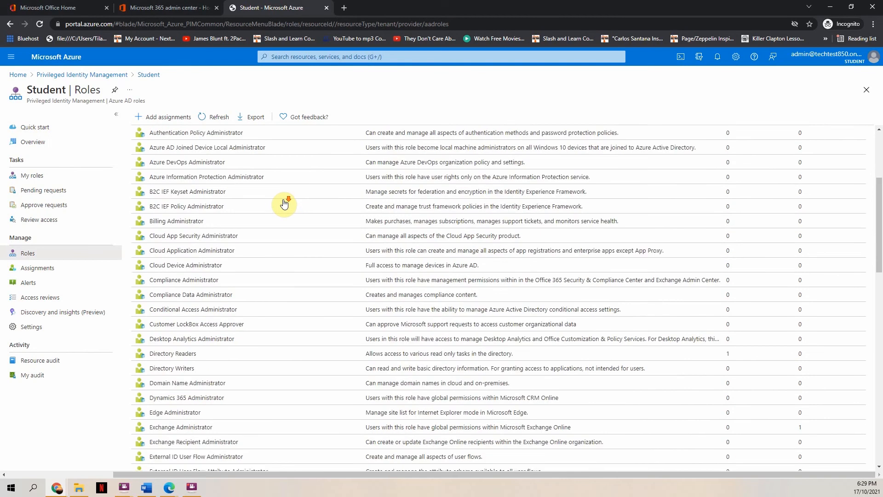
scroll(284, 205, down, 10)
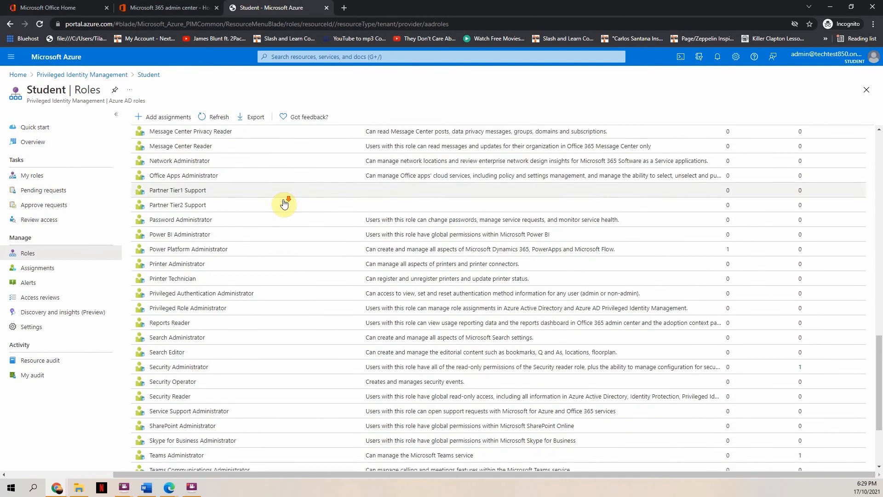
scroll(284, 204, down, 2)
scroll(294, 279, up, 5)
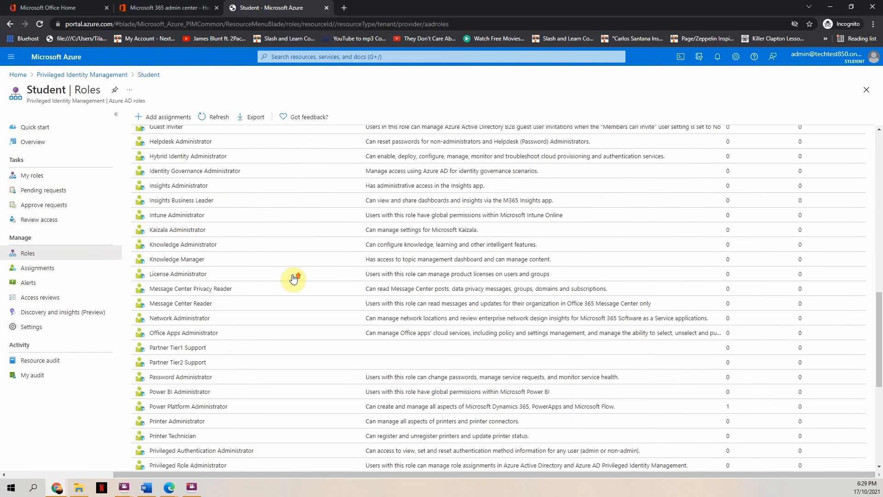
scroll(293, 278, up, 15)
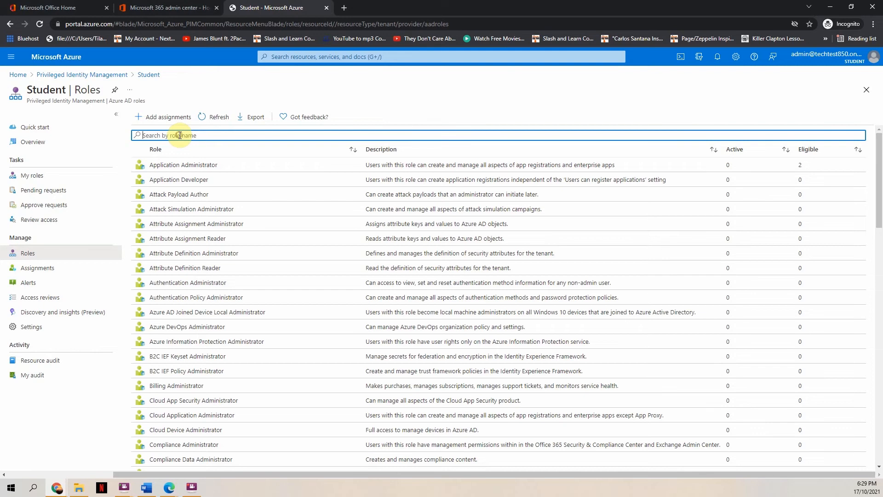
text(Teams)
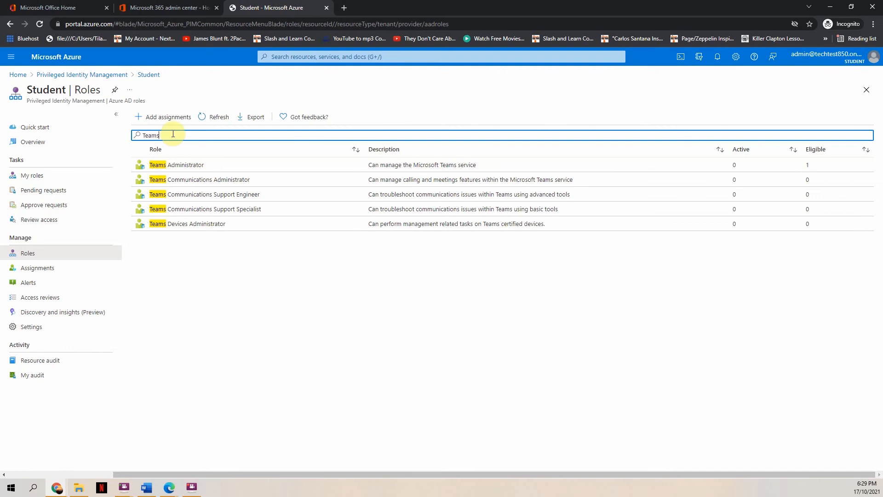
click(193, 167)
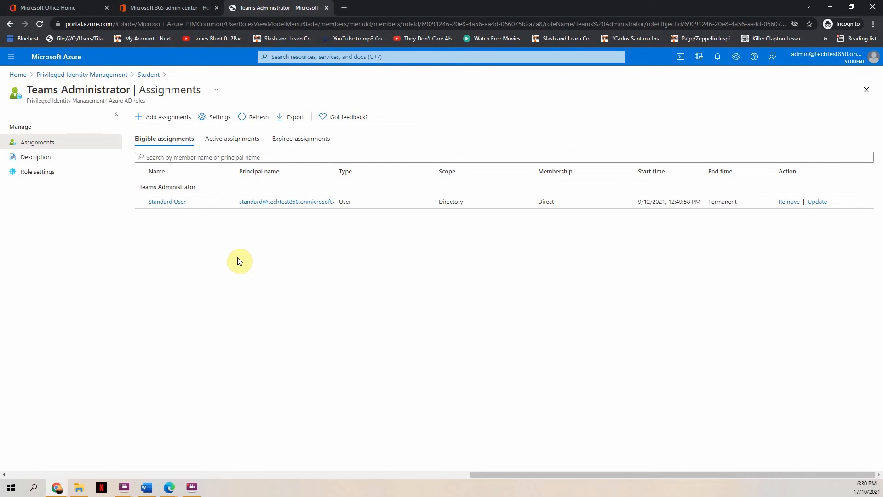
Step: Start a new assignment for the Teams Administrator role and select pim user1 as its member
click(177, 118)
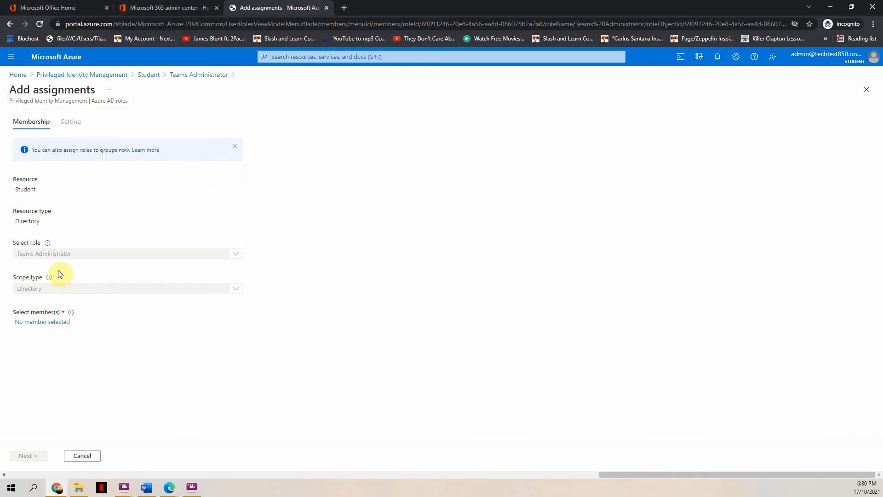
click(63, 325)
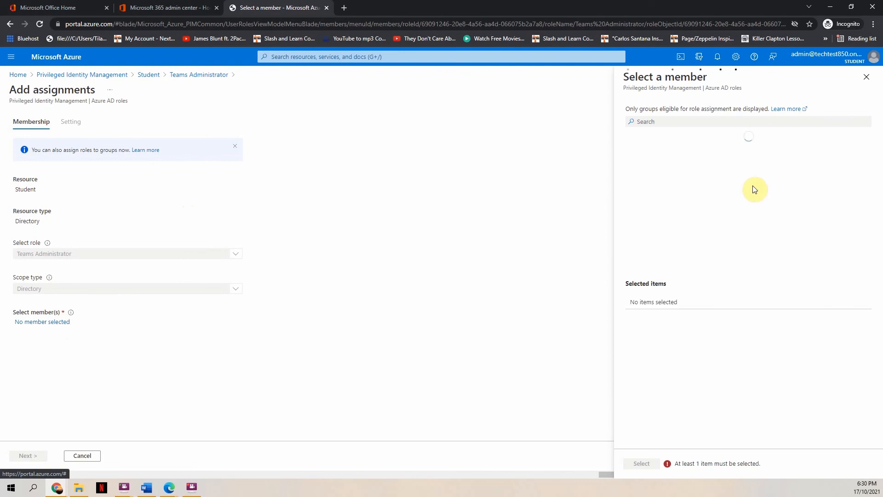
click(654, 120)
text(pim)
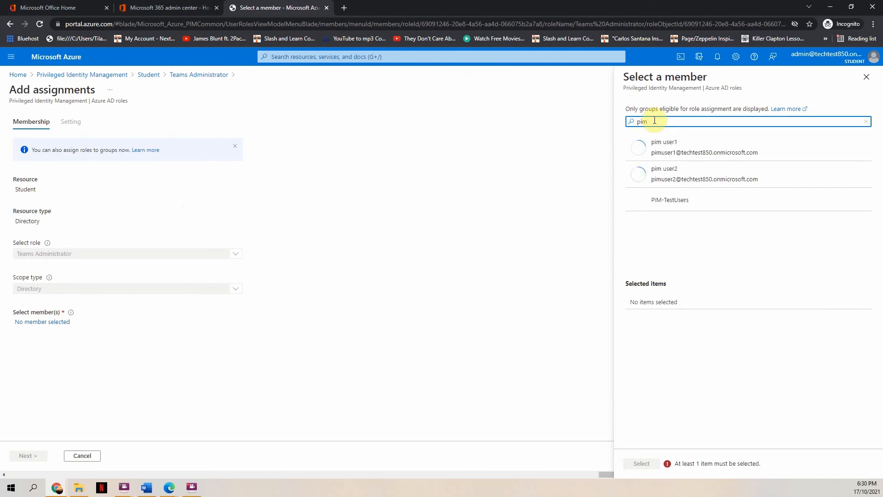
click(668, 144)
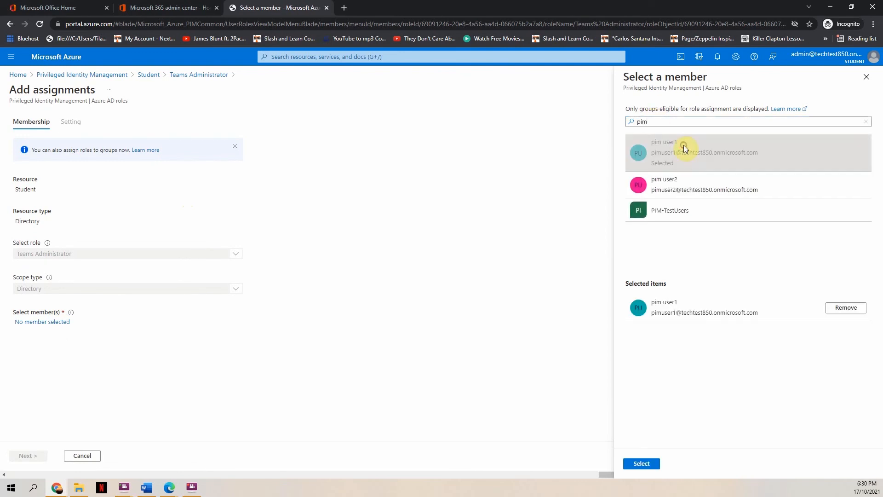
click(655, 467)
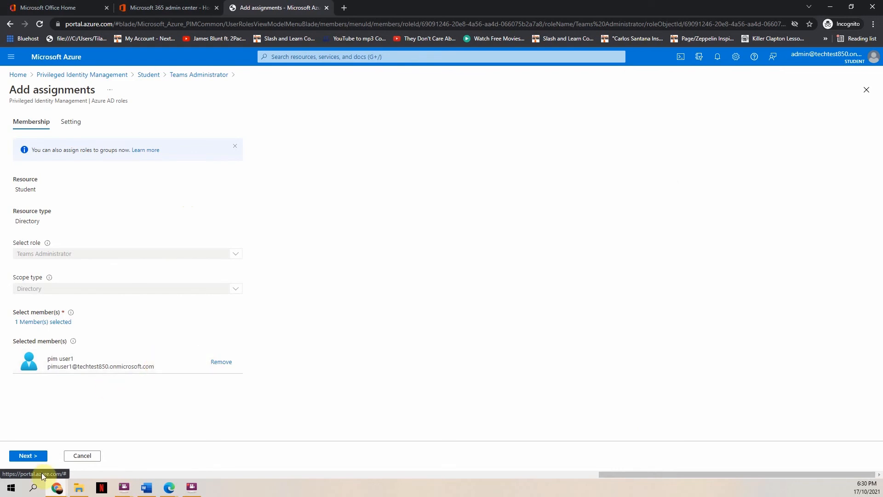
Step: Assign the role with assignment type Eligible and the Permanently eligible option enabled
click(28, 457)
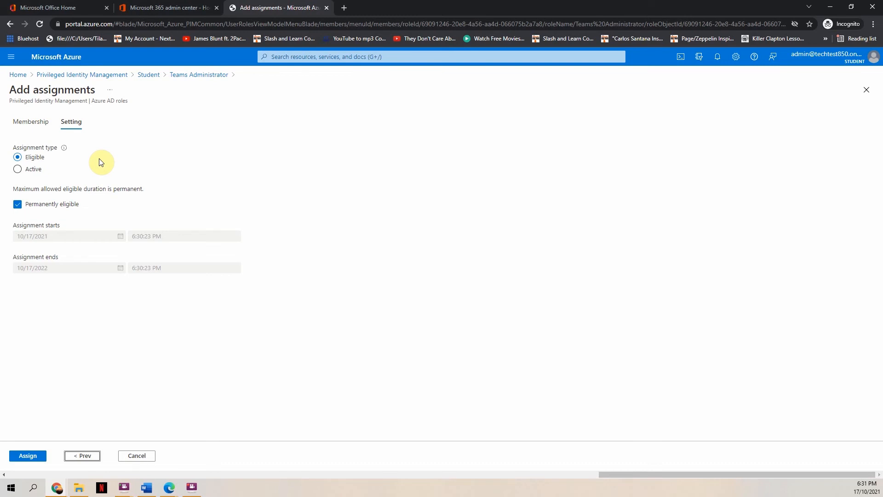
click(18, 204)
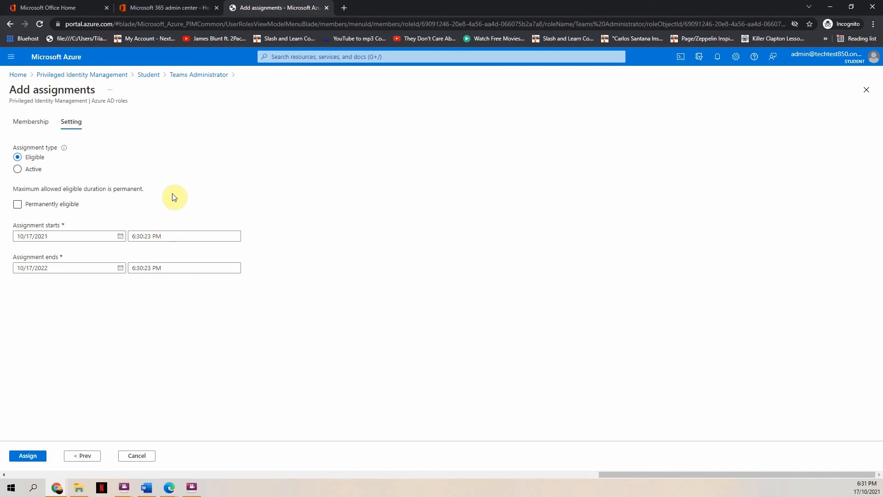
click(72, 207)
click(40, 204)
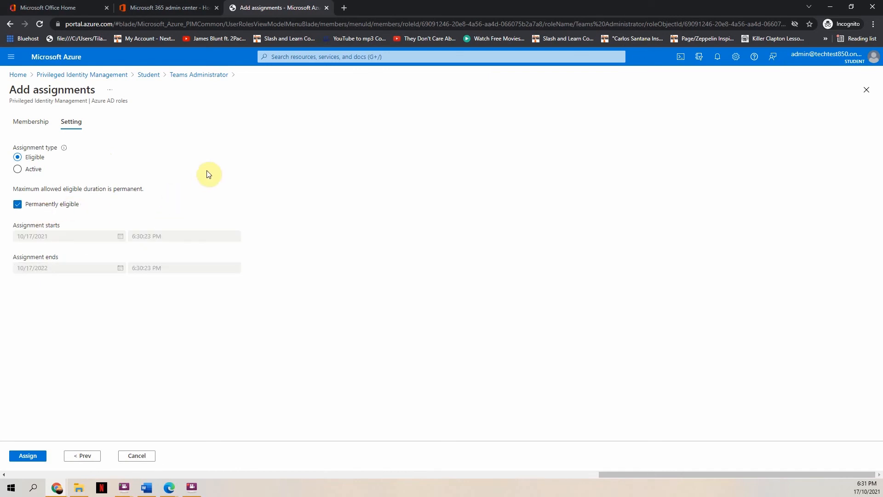
click(25, 457)
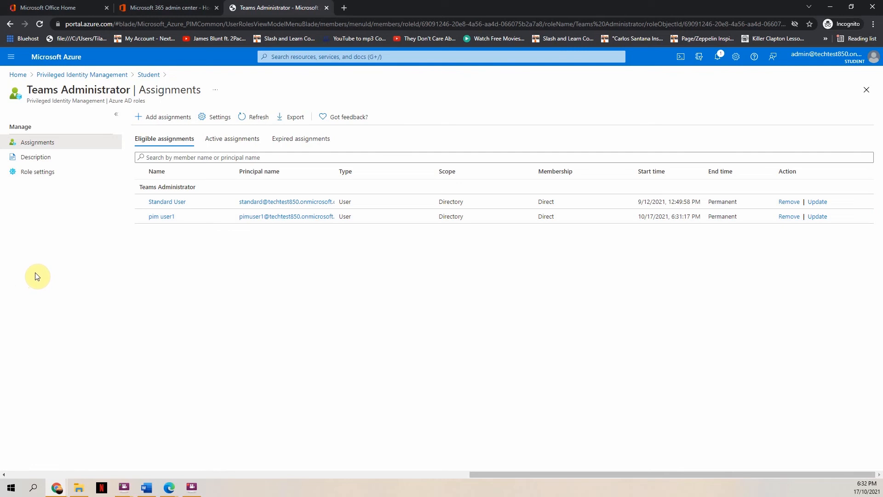
Step: Open the Teams Administrator role settings and examine the activation requirements, including approval and approvers
click(40, 176)
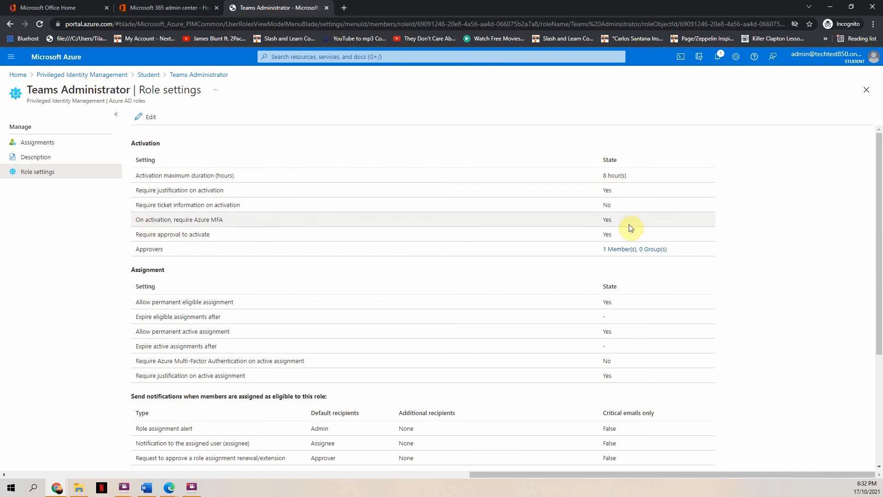
scroll(412, 290, down, 1)
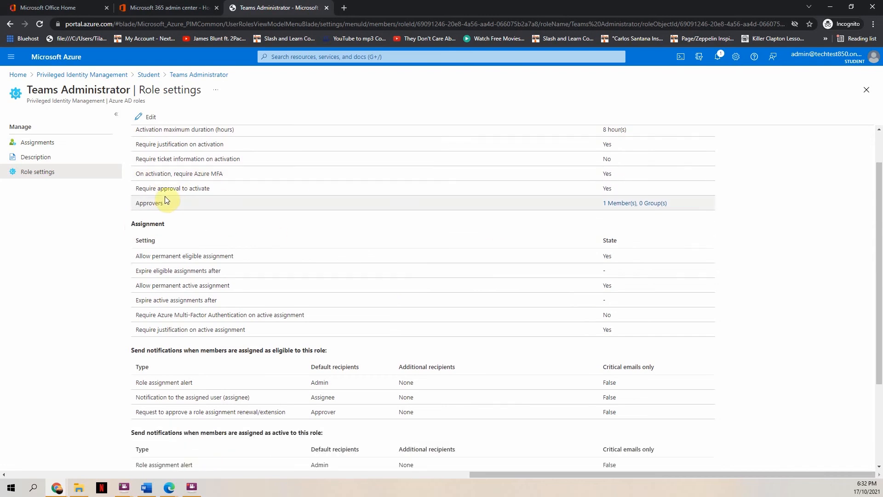
scroll(210, 197, up, 1)
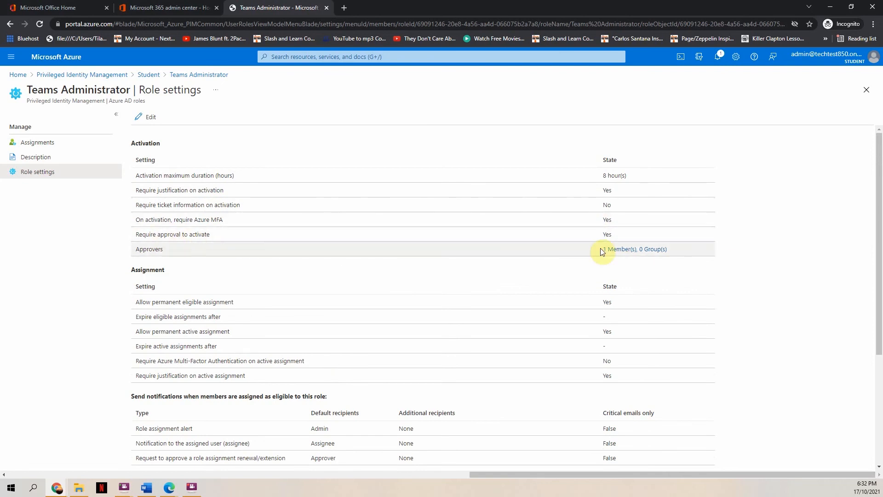
click(615, 235)
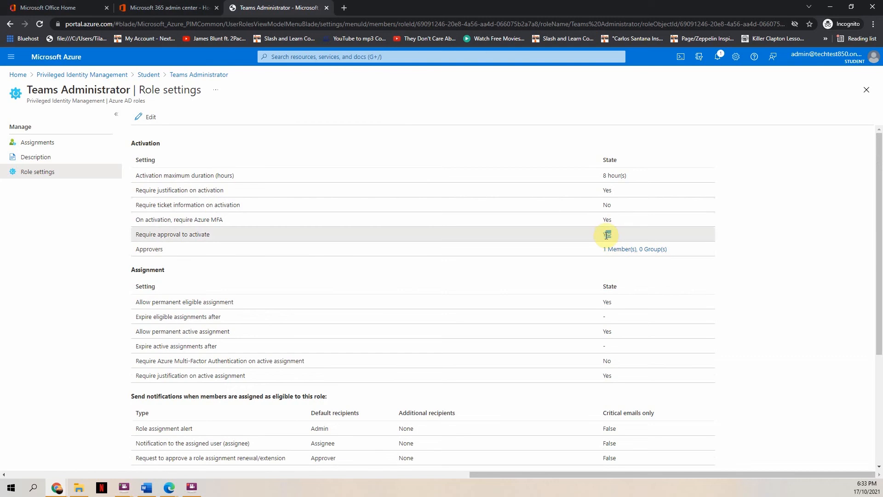
click(626, 234)
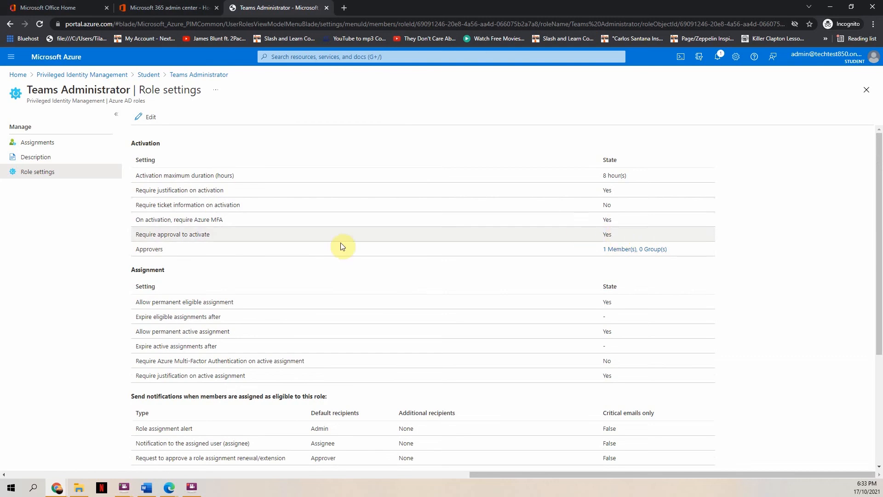
Step: Check the editable activation options, close them unchanged, and review the role's assignment and notification settings
click(150, 117)
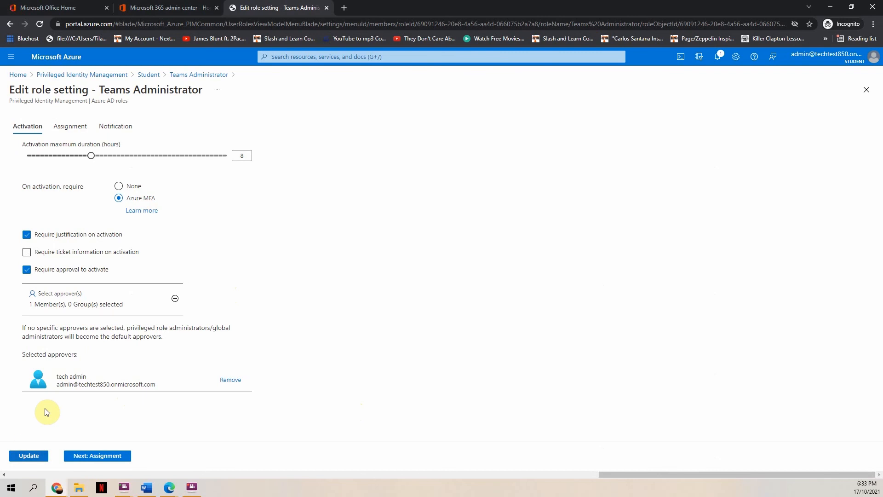
click(866, 90)
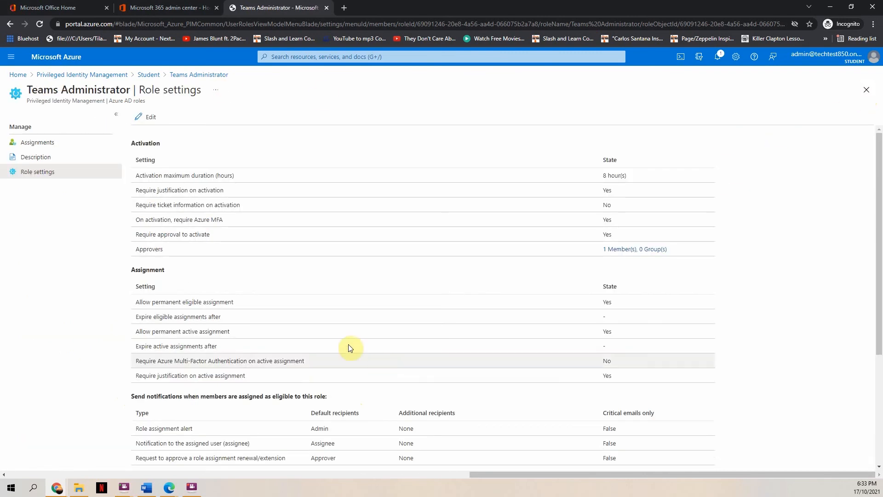
scroll(182, 229, down, 2)
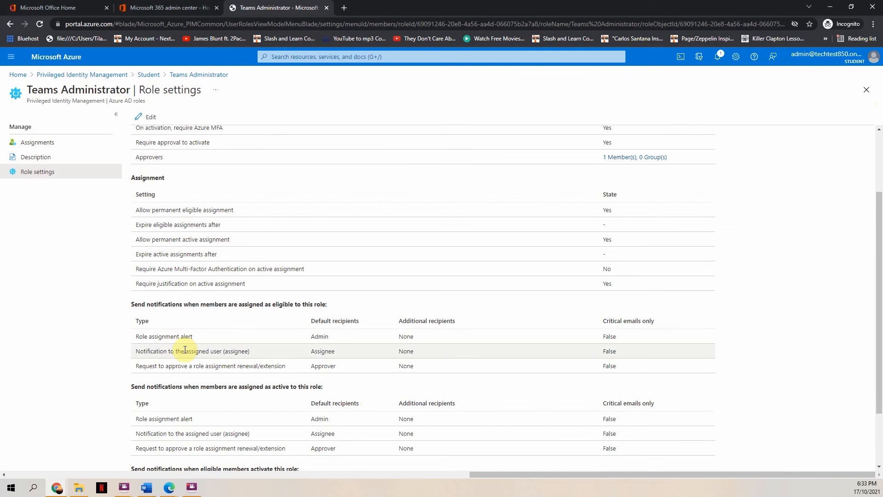
scroll(161, 342, down, 2)
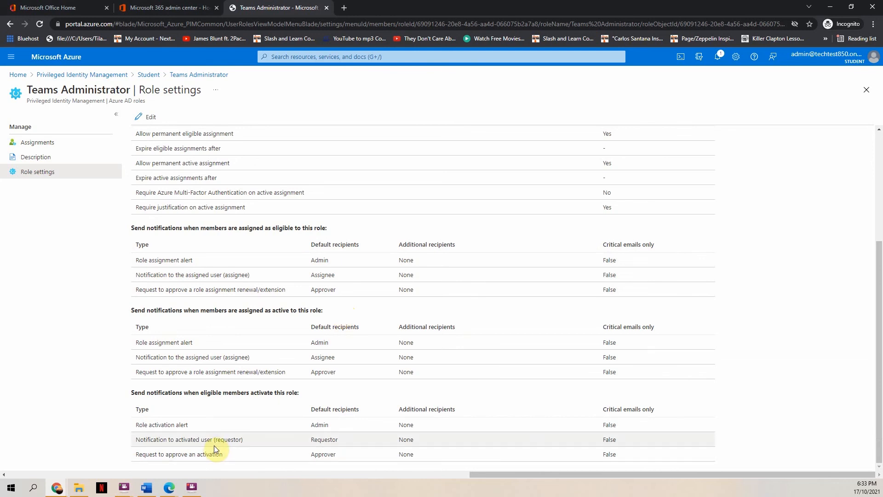
scroll(349, 450, up, 4)
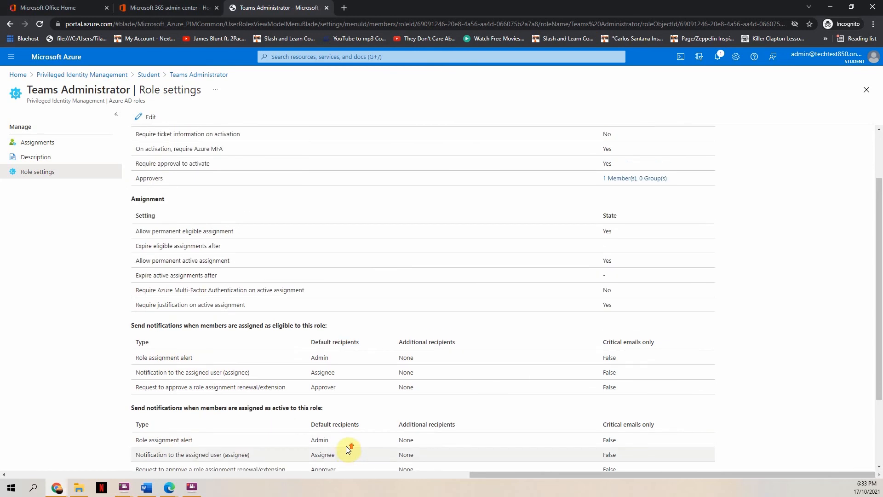
Step: Open the Teams Administrator role settings for editing and examine the assignment, notification and activation options
click(154, 121)
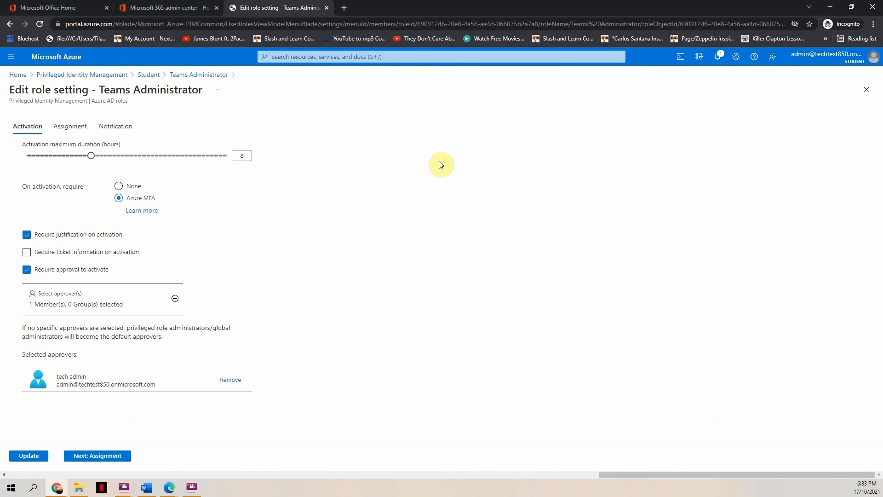
click(73, 125)
click(117, 125)
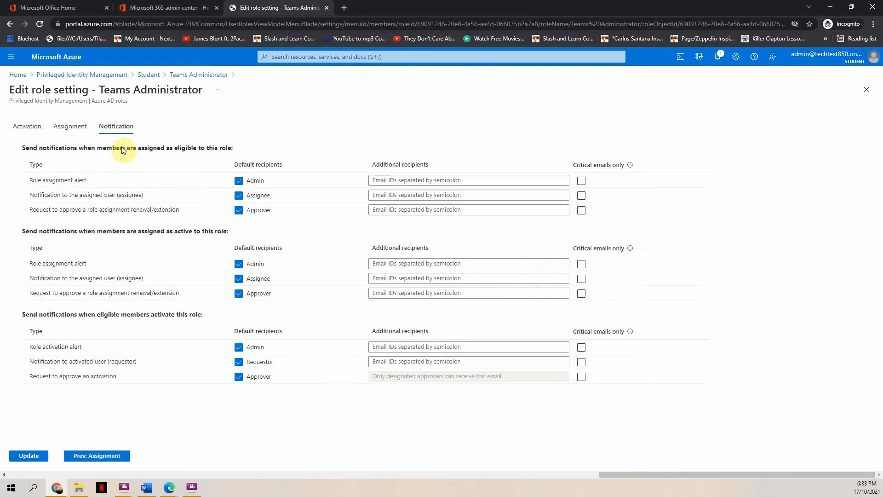
click(60, 130)
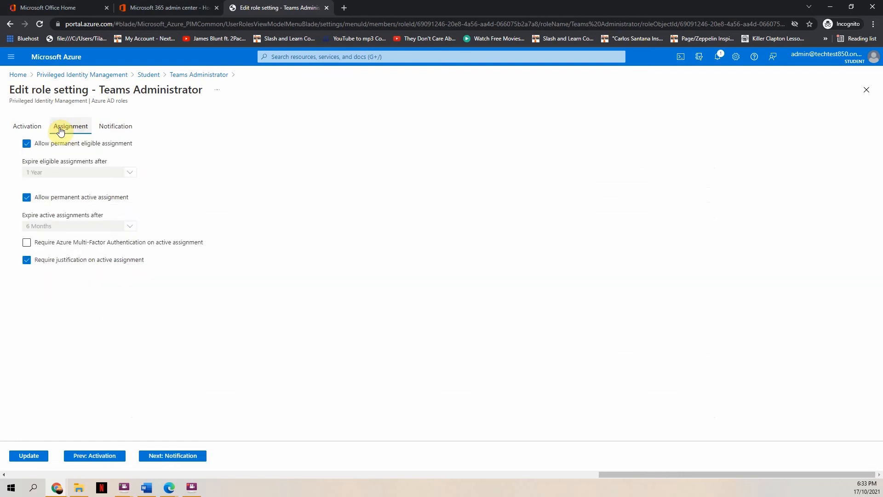
click(25, 126)
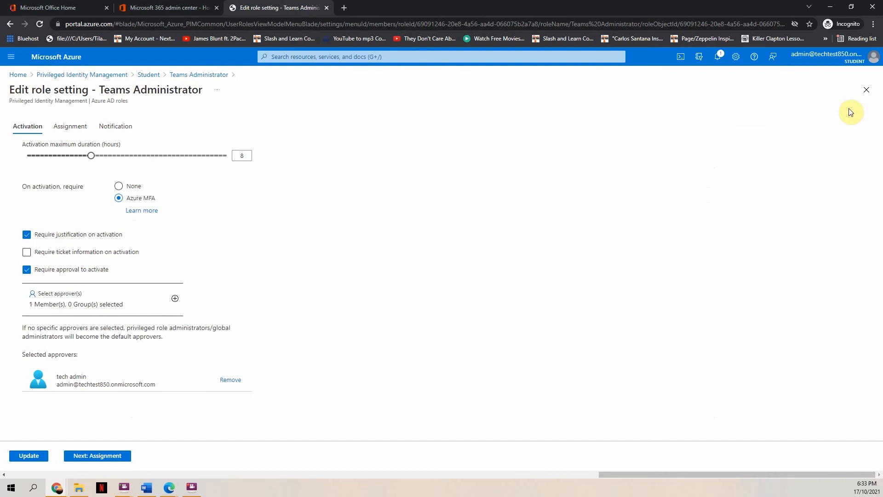
Step: Close the role settings editor without changes and review the Teams Administrator role's activation, assignment and notification settings
click(866, 98)
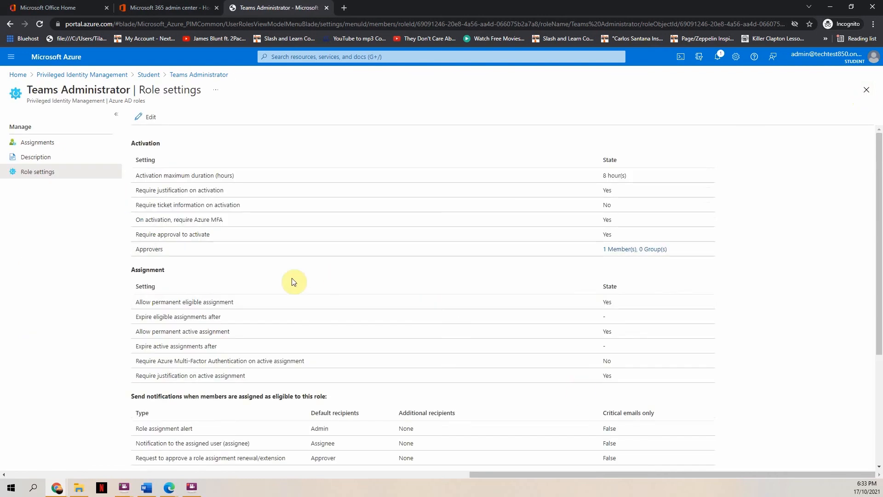
scroll(289, 293, down, 3)
scroll(288, 293, up, 4)
Step: Switch to the Edge InPrivate window signed in as pim user1 and maximize it
key(alt+Tab)
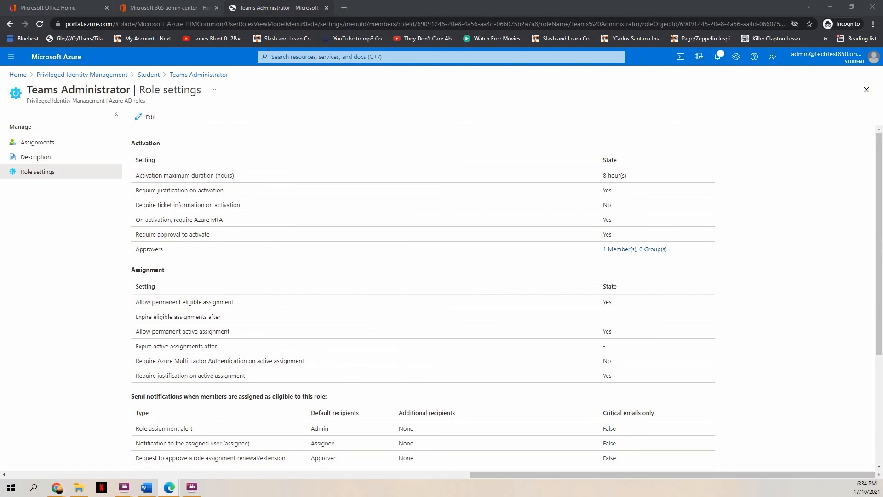
drag(1, 87, 511, 109)
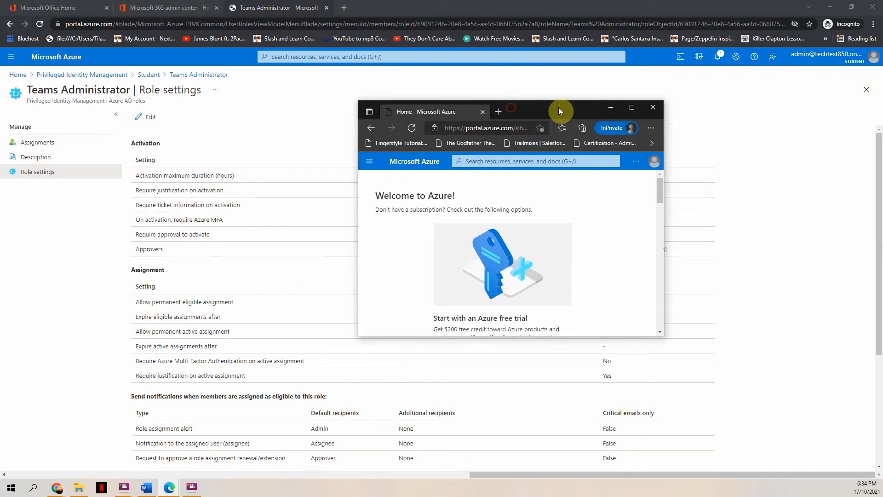
click(632, 108)
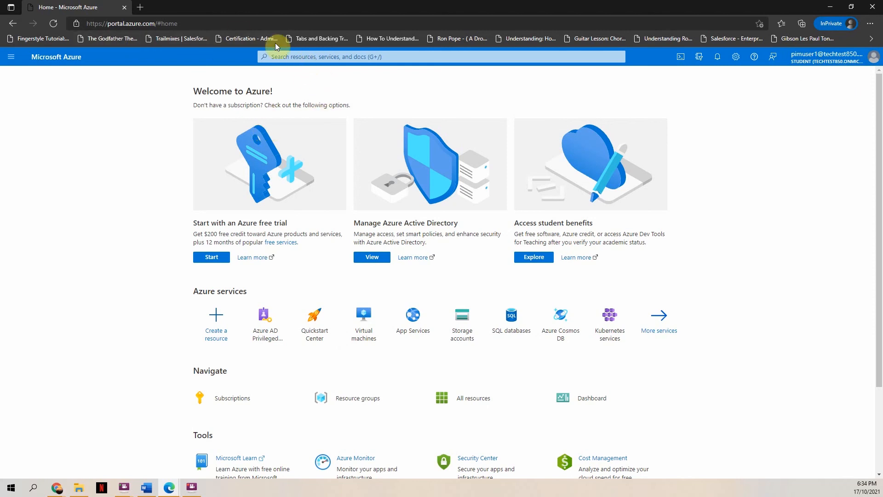
Step: Search the Azure portal for "privi", open Azure AD Privileged Identity Management and show pim user1's own eligible roles
click(316, 56)
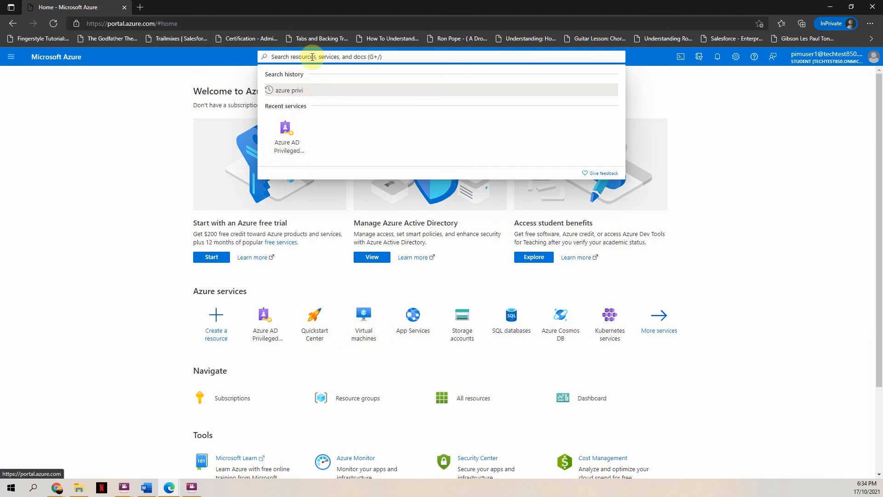
text(pr)
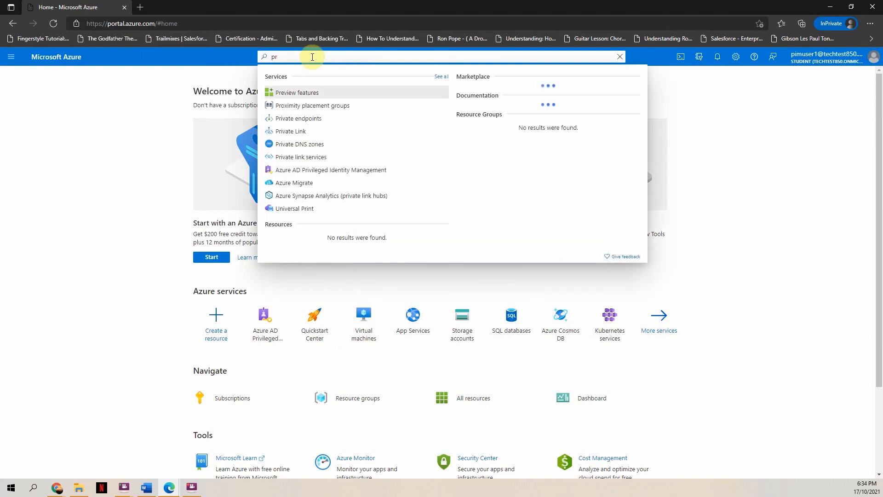
text(ivi)
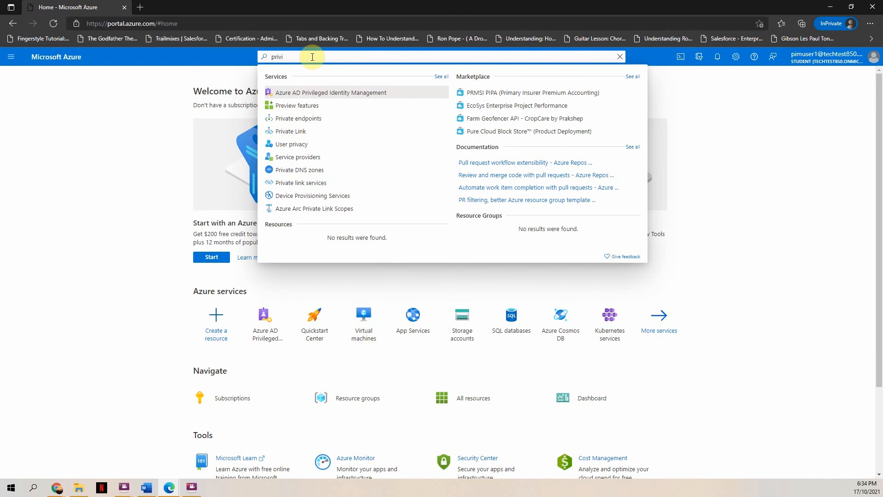
click(328, 92)
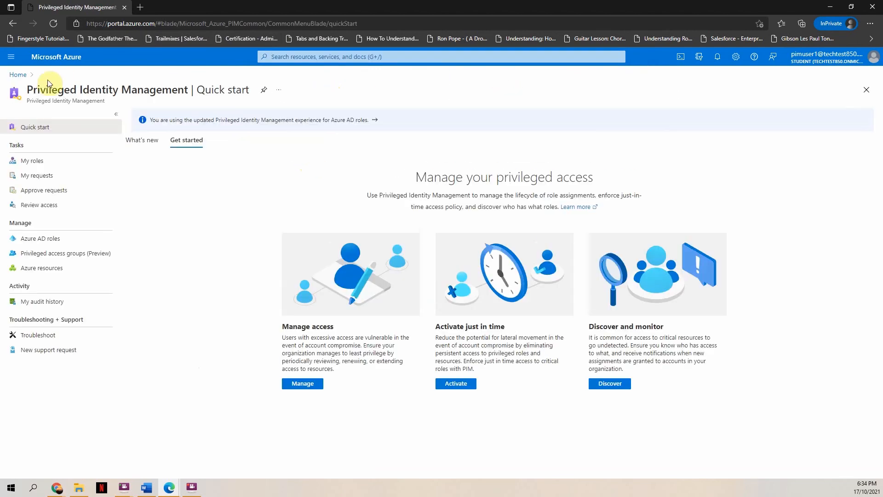
click(44, 164)
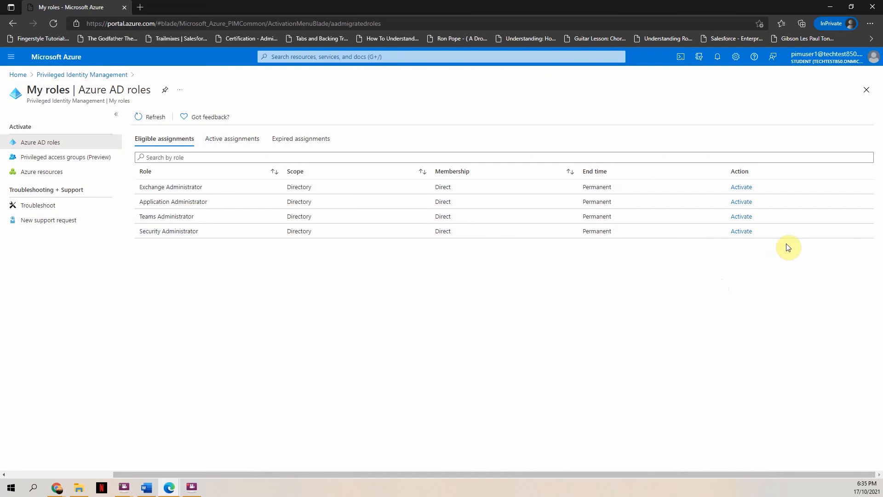
Step: Request activation of the Teams Administrator role with the reason "Testing PIM"
click(744, 217)
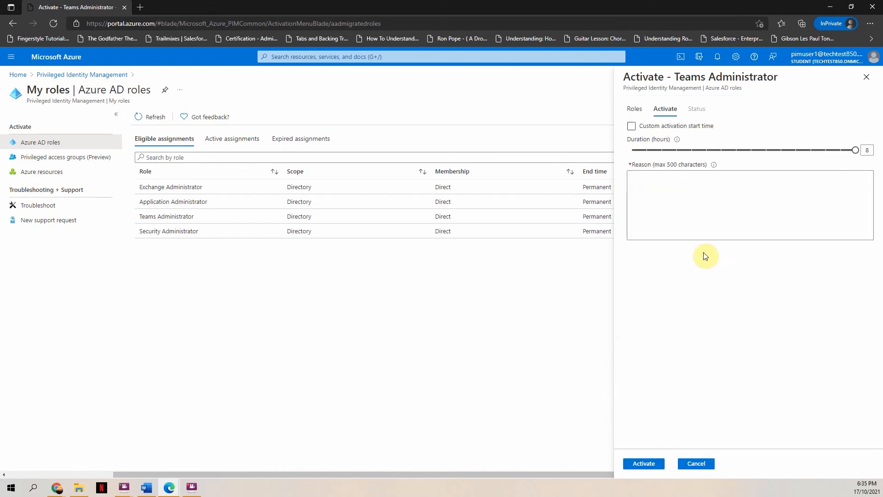
click(690, 201)
text(Test)
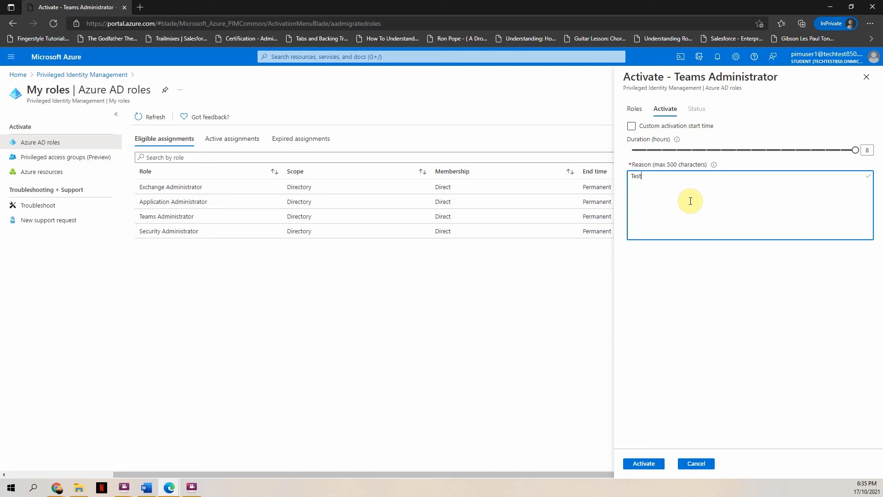
text(ing PIM)
click(643, 463)
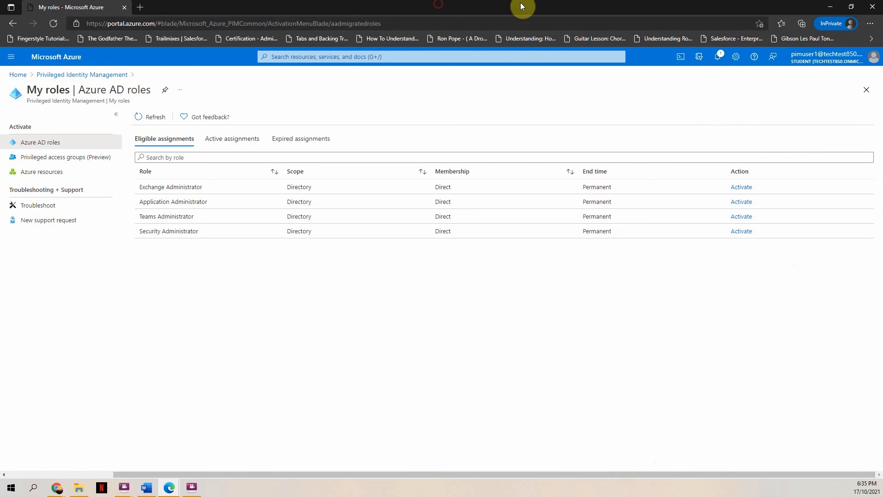
Step: Switch back to the admin's Chrome window and open the Outlook mailbox from the Office home page
click(831, 8)
click(52, 6)
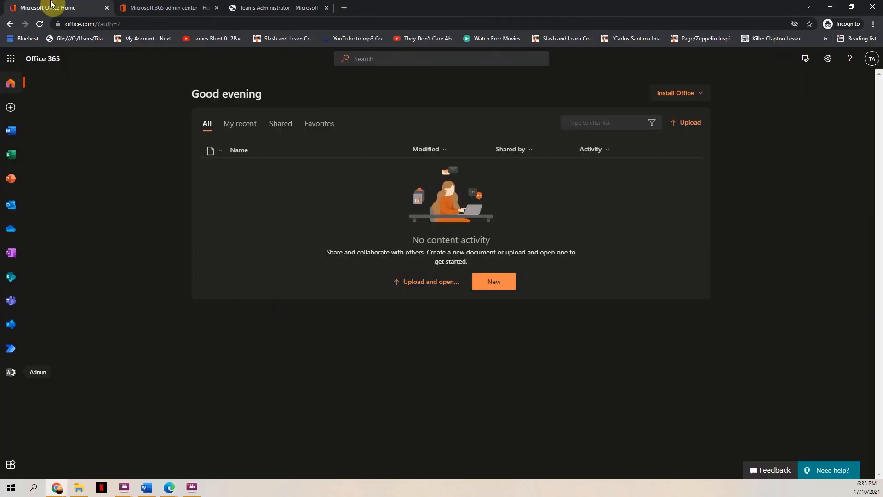
click(15, 208)
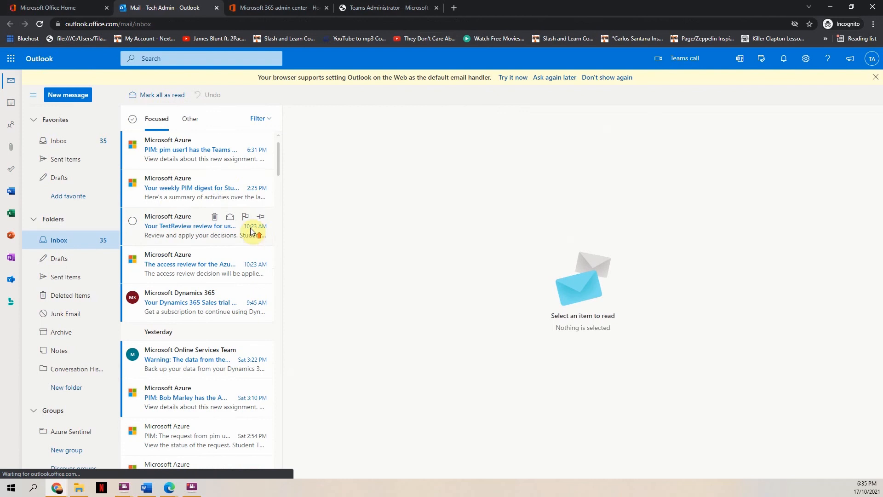
Step: Open the PIM email about pim user1's Teams Administrator assignment and examine its details, including the assignment type
click(190, 153)
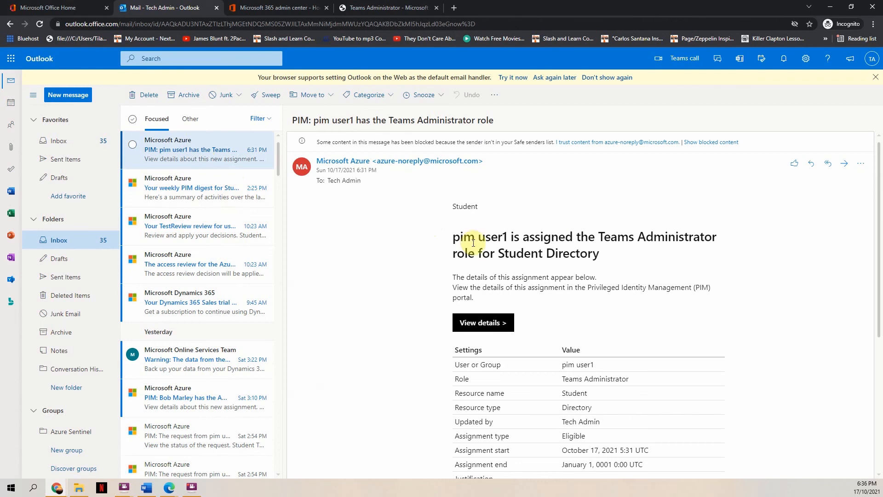
scroll(472, 243, down, 3)
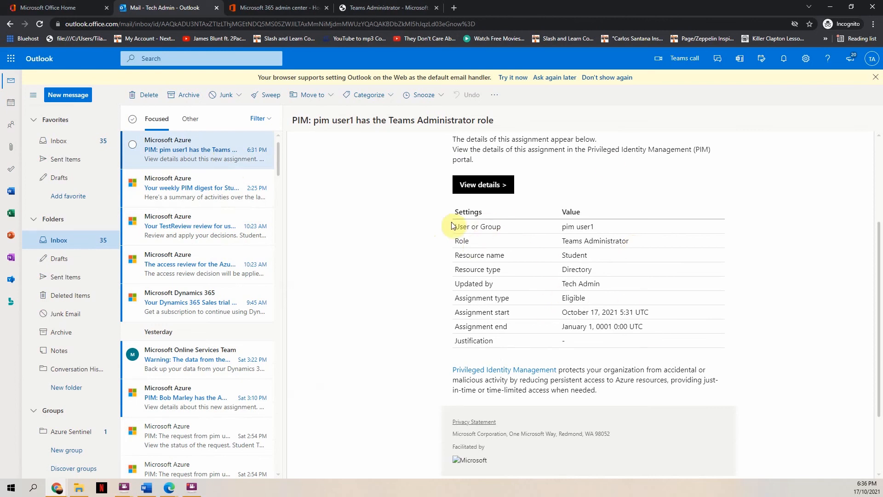
drag(451, 225, 694, 332)
click(594, 310)
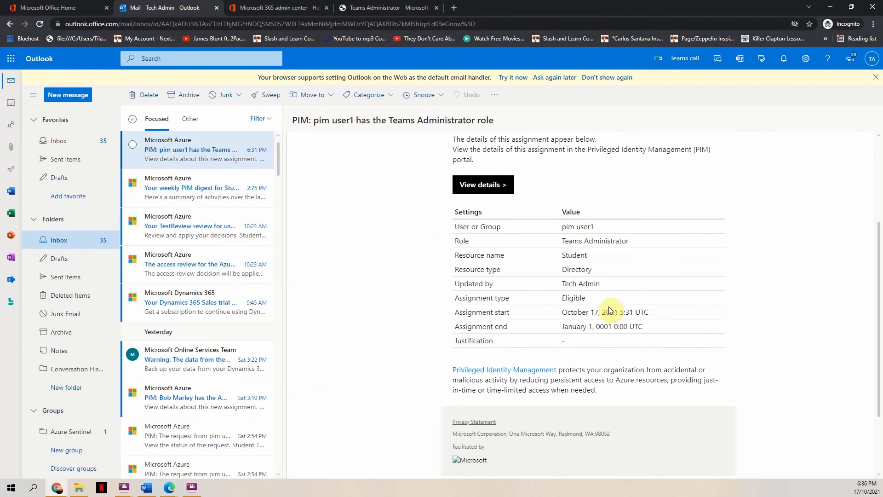
drag(593, 299, 548, 300)
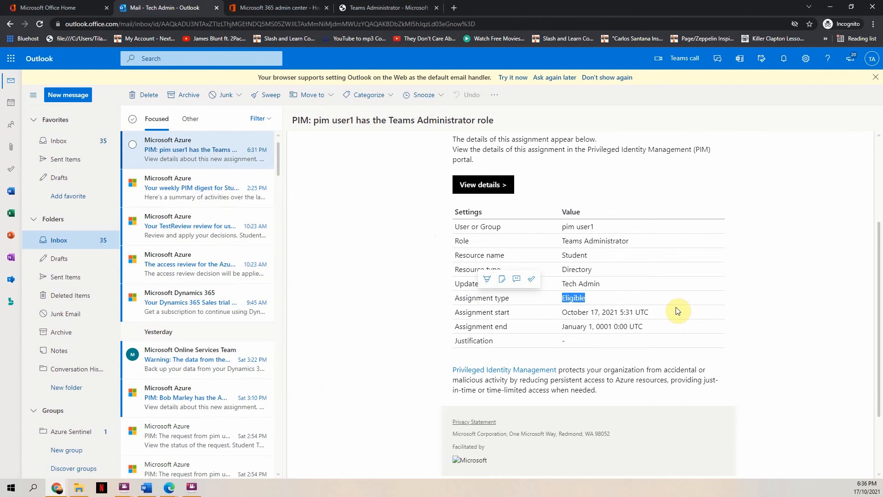
scroll(604, 287, down, 2)
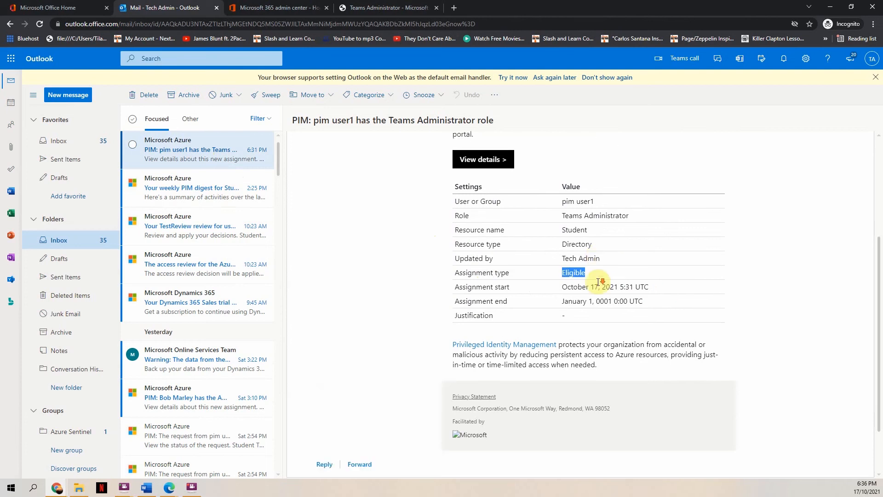
scroll(600, 285, up, 4)
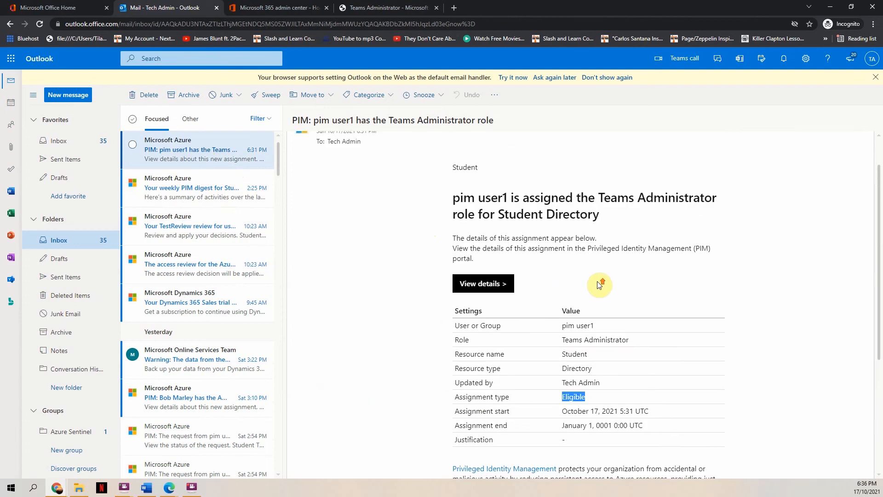
scroll(599, 284, up, 1)
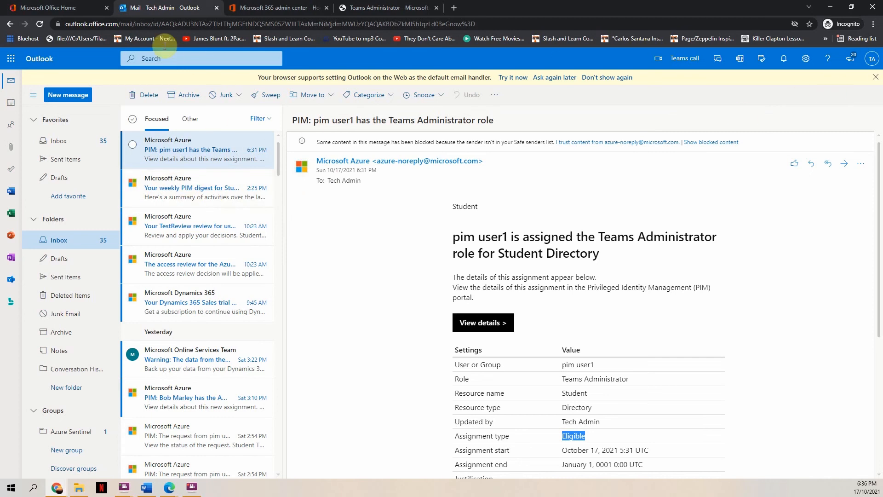
Step: Reload the inbox, open the email asking to review pim user1's activation request, and follow its approve or deny link
click(38, 24)
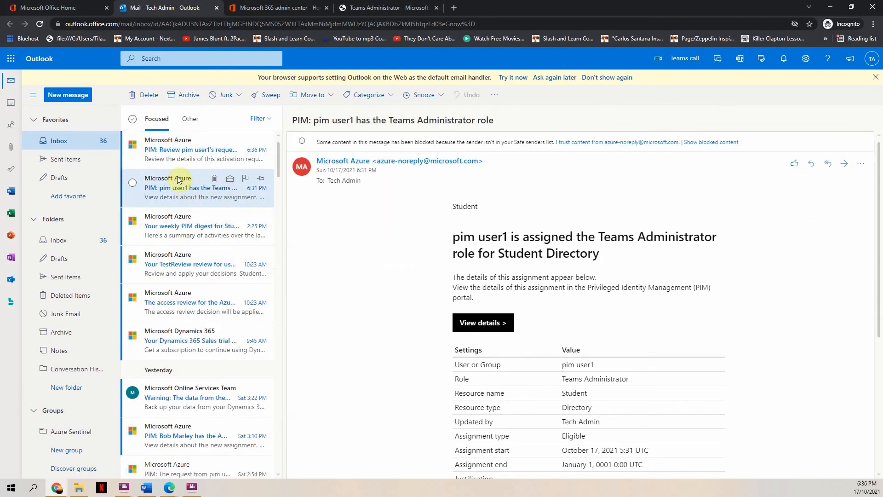
click(183, 157)
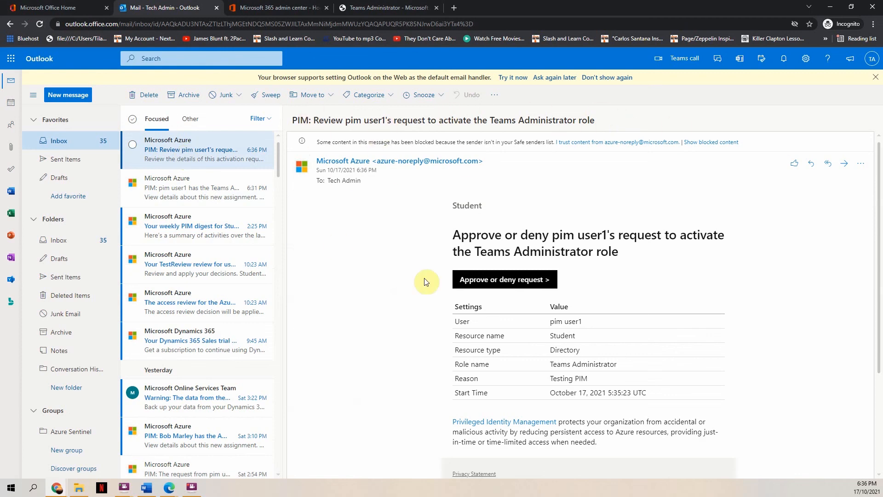
scroll(657, 251, down, 1)
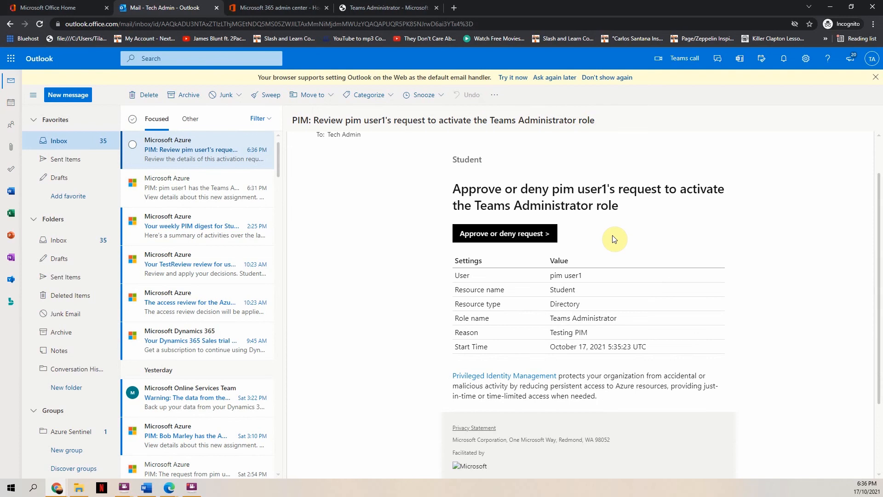
click(474, 234)
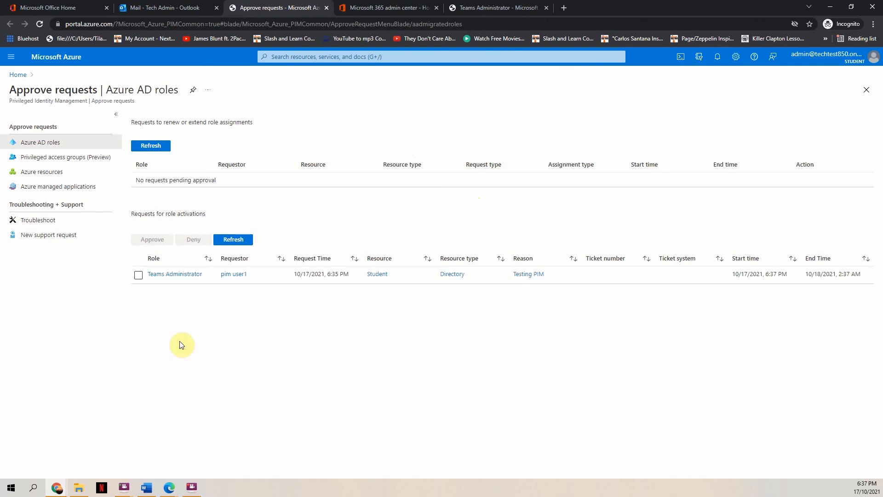
Step: Approve pim user1's Teams Administrator activation request with the justification "Testing PIM"
click(138, 275)
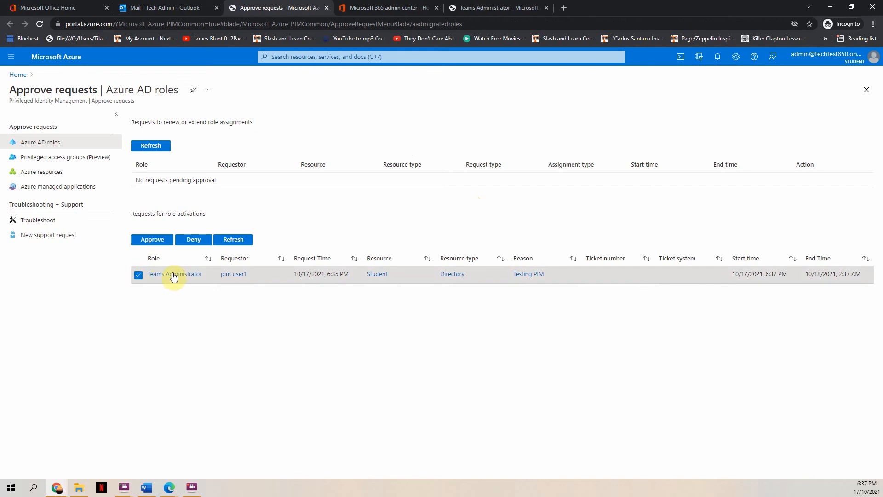
click(148, 239)
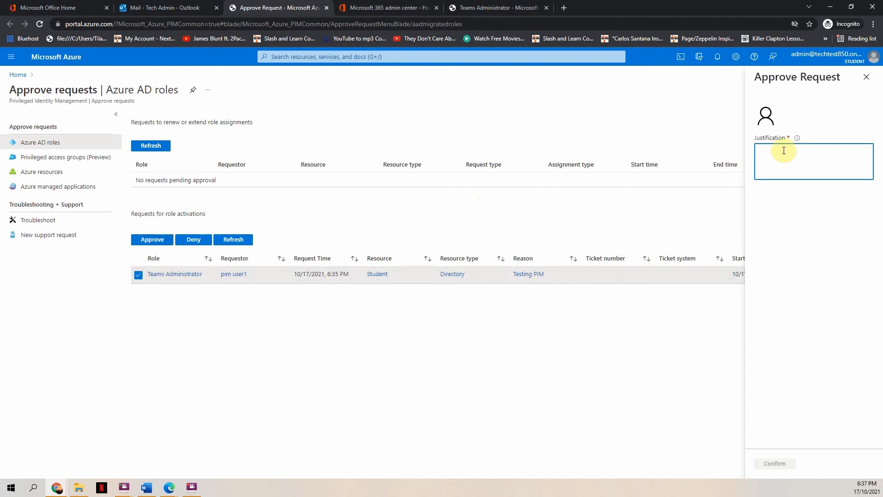
click(766, 309)
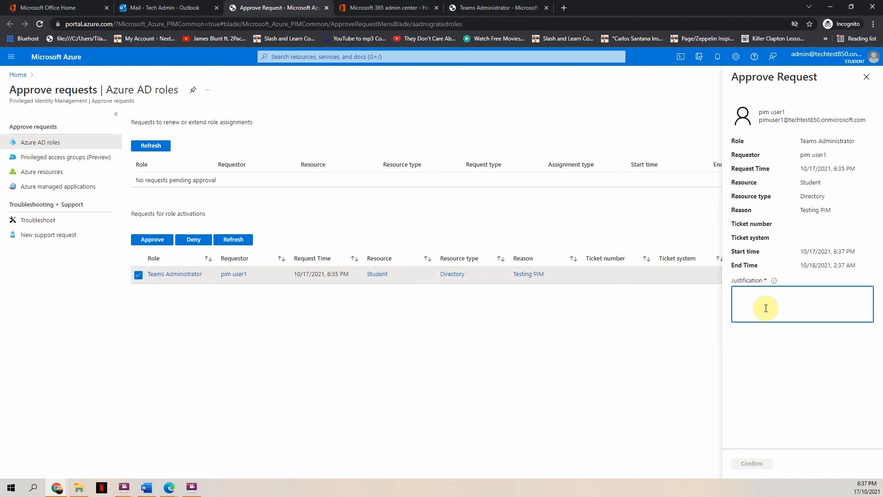
text(Te)
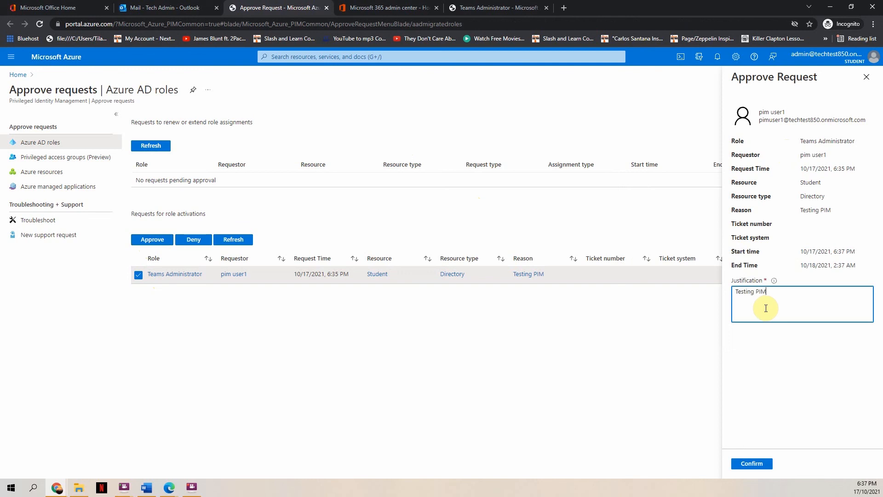
text(sting PIM)
click(753, 463)
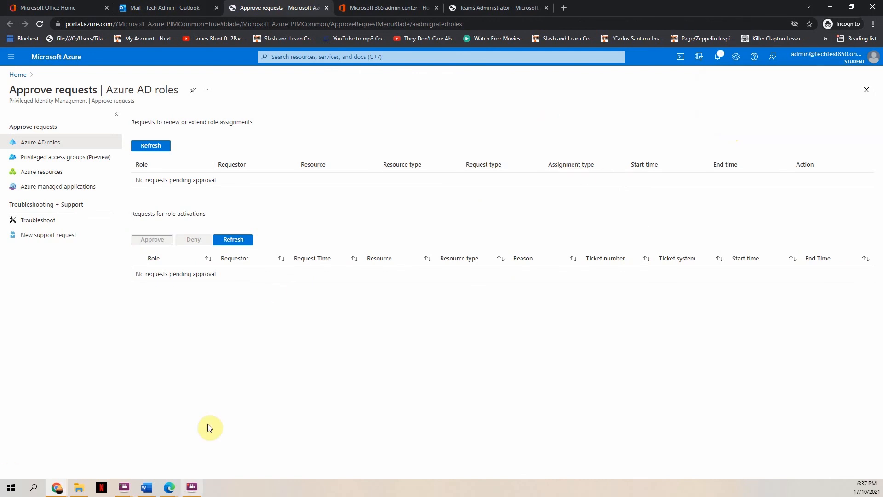
Step: Switch to pim user1's InPrivate Edge window and open portal.office.com in a new tab
click(168, 487)
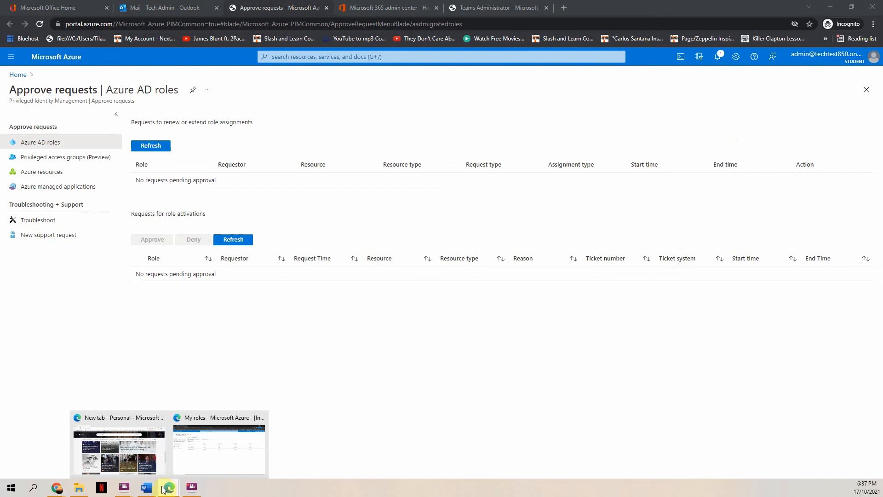
click(217, 459)
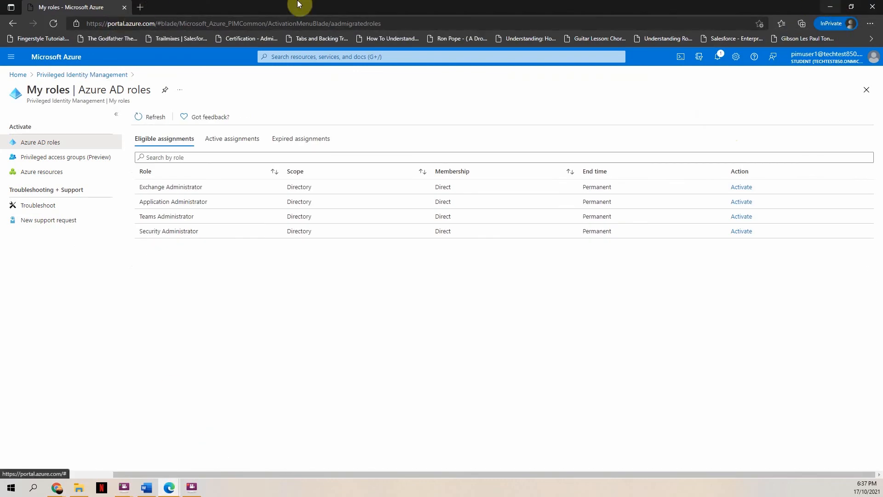
click(140, 8)
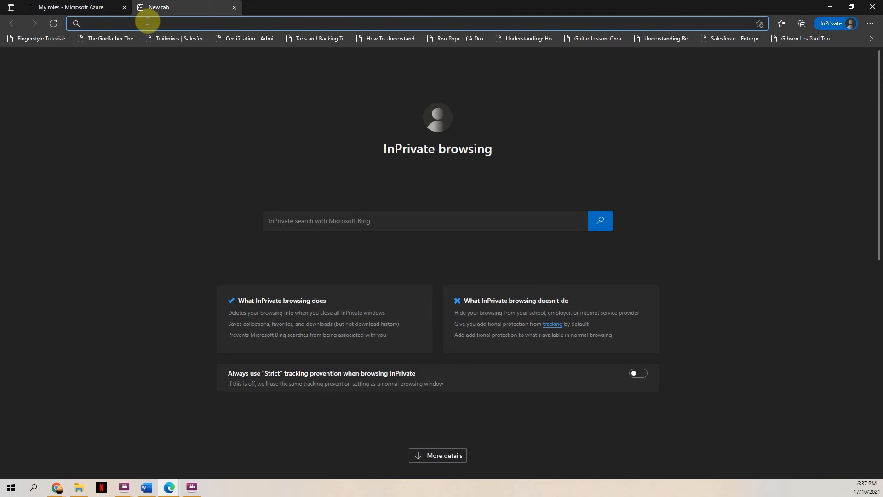
text(portal.)
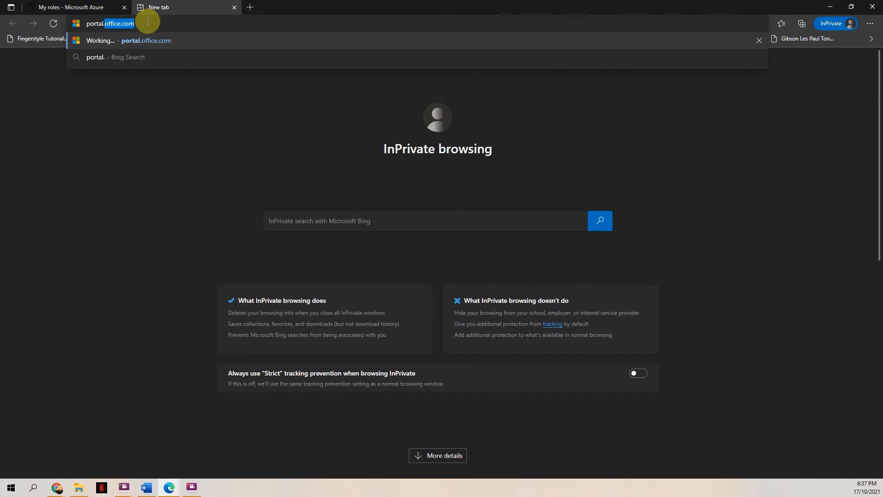
text(offioce)
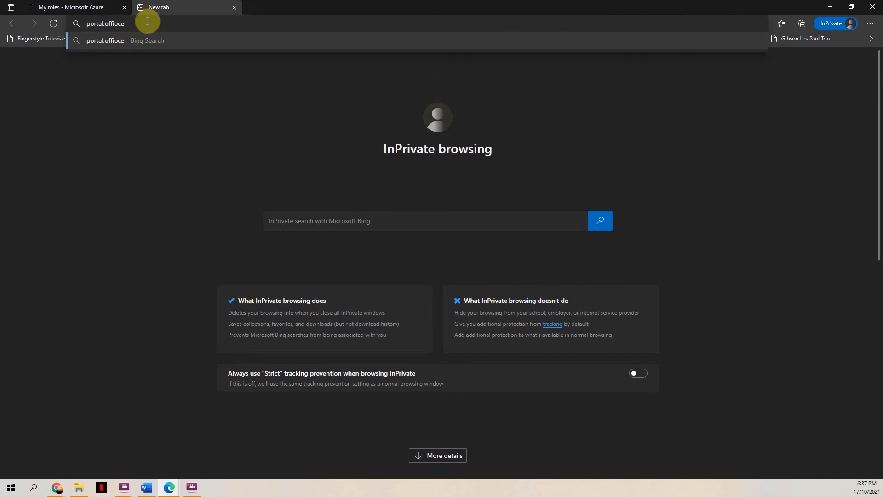
key(BackSpace)
key(BackSpace)
key(BackSpace)
text(ce.com)
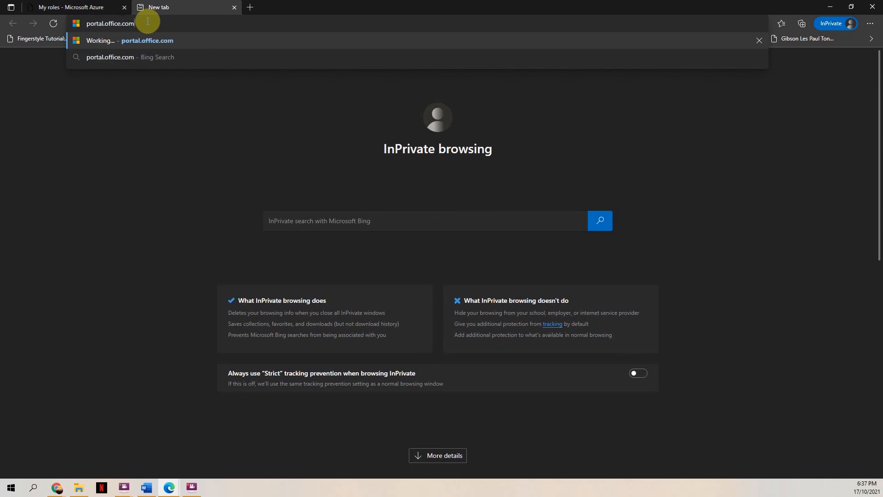
key(Return)
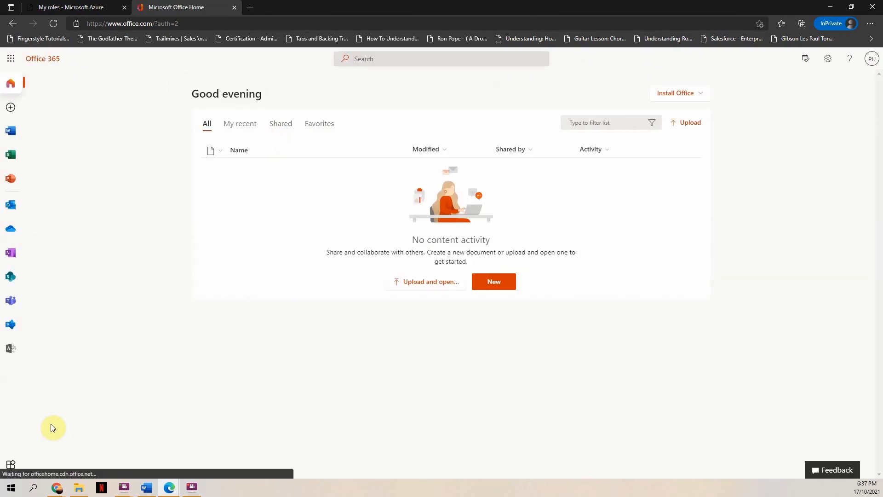
Step: Open the Microsoft 365 admin center as pim user1 and examine which admin centers are available
click(14, 352)
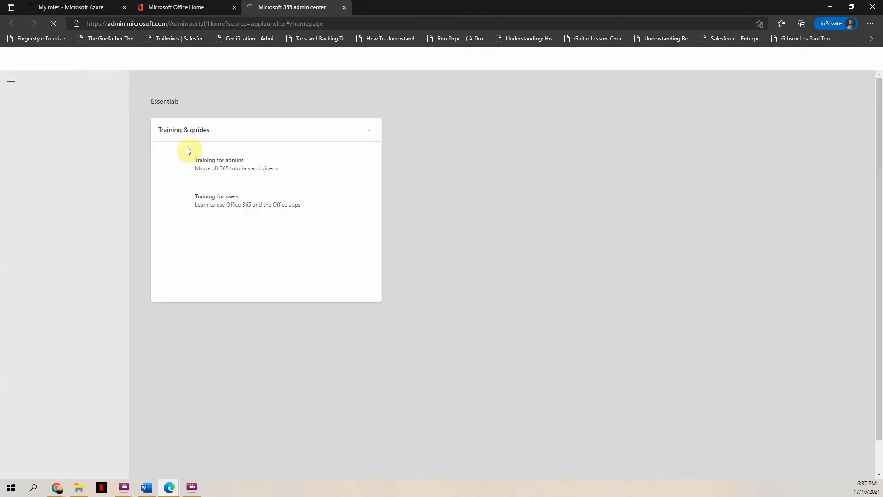
click(40, 183)
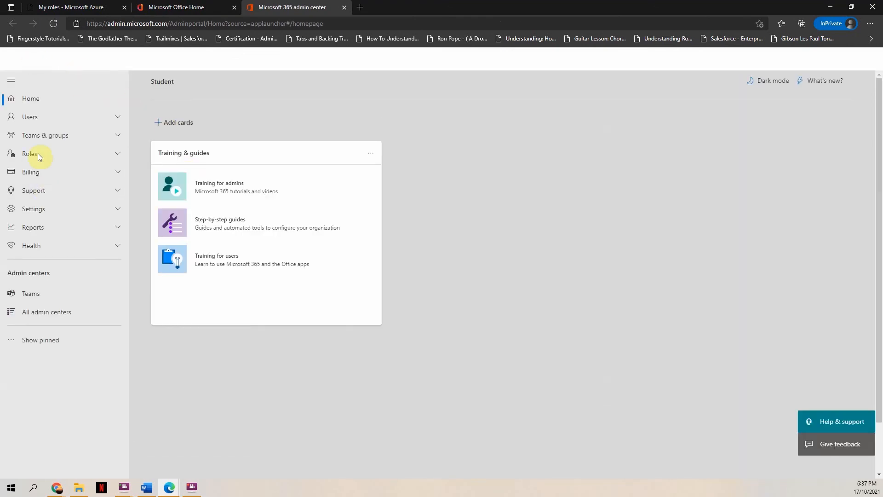
click(44, 313)
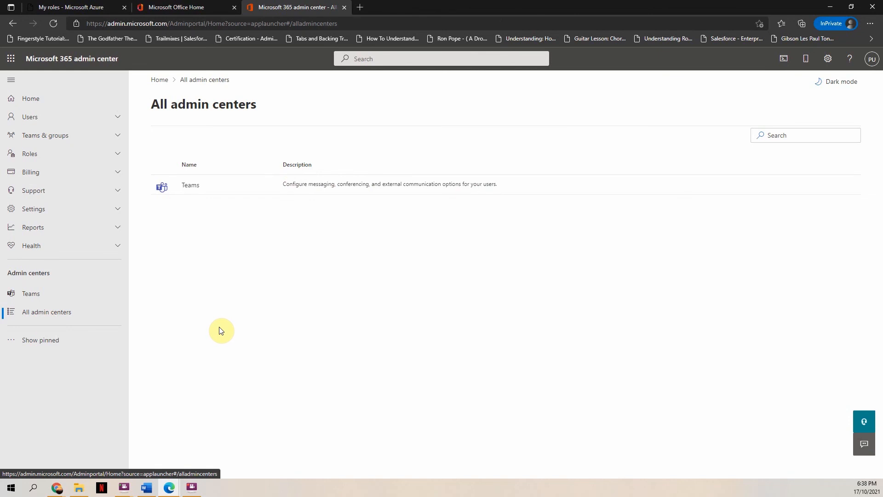
click(205, 7)
click(71, 7)
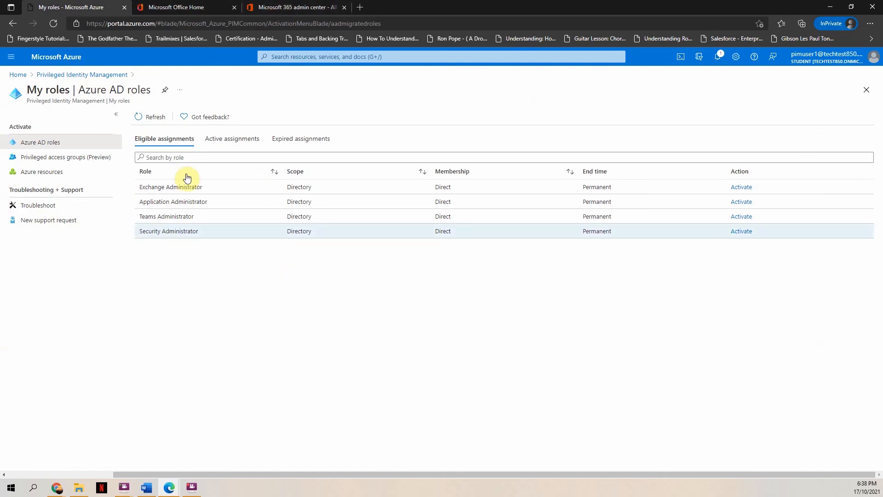
click(17, 74)
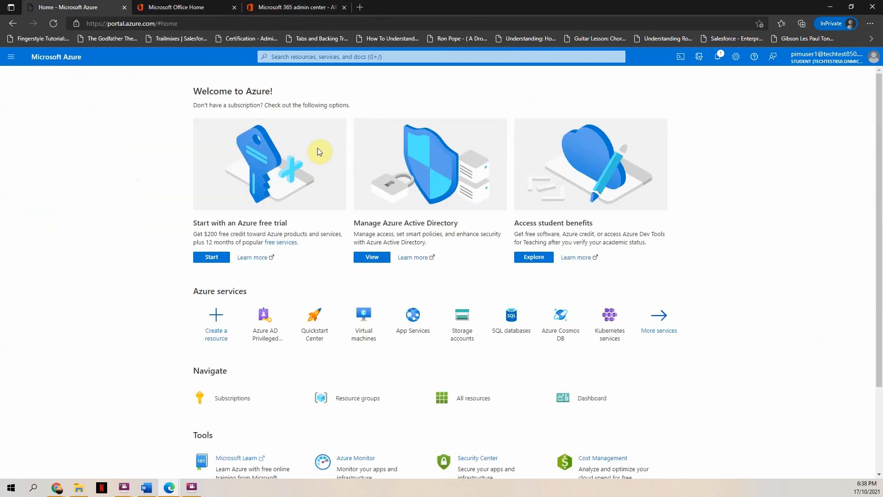
Step: Switch back to the admin's Chrome window and open Azure Active Directory by searching the Azure portal for "Azure"
click(831, 7)
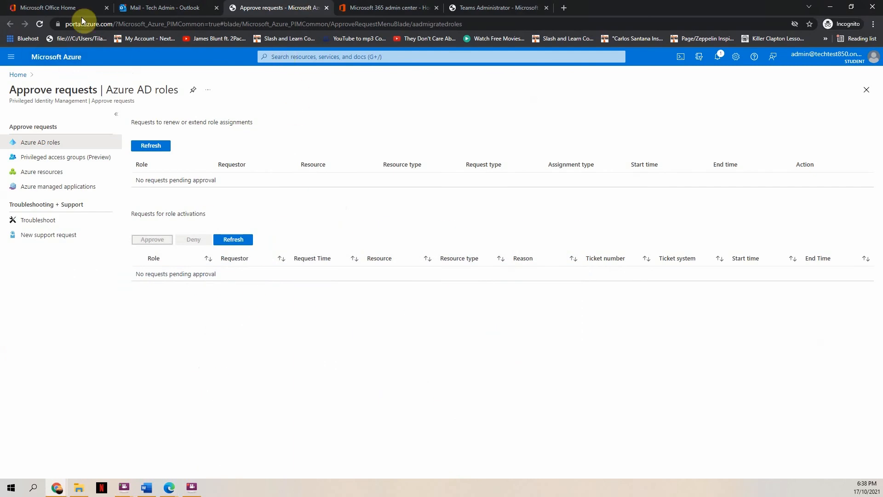
click(368, 8)
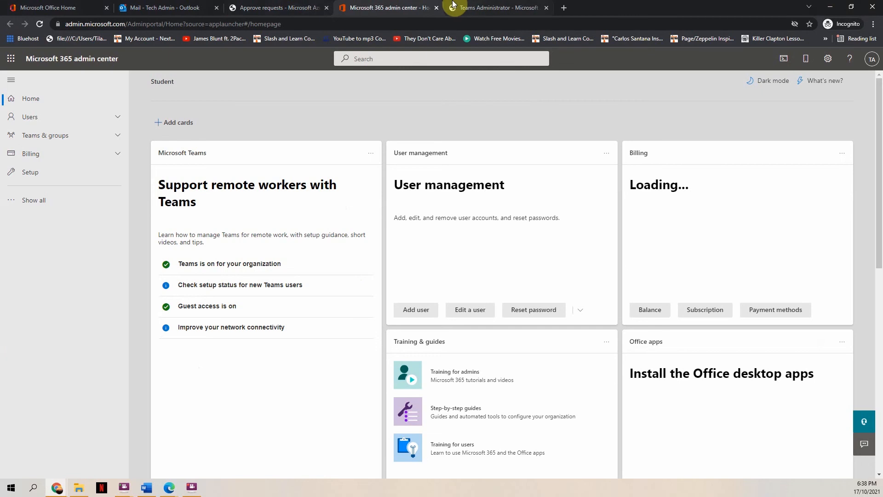
click(274, 7)
click(22, 77)
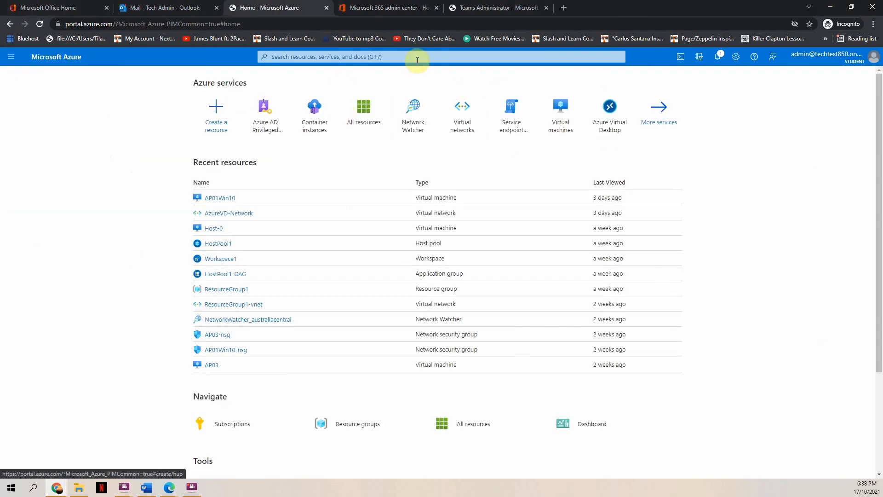
click(416, 55)
text(Azure)
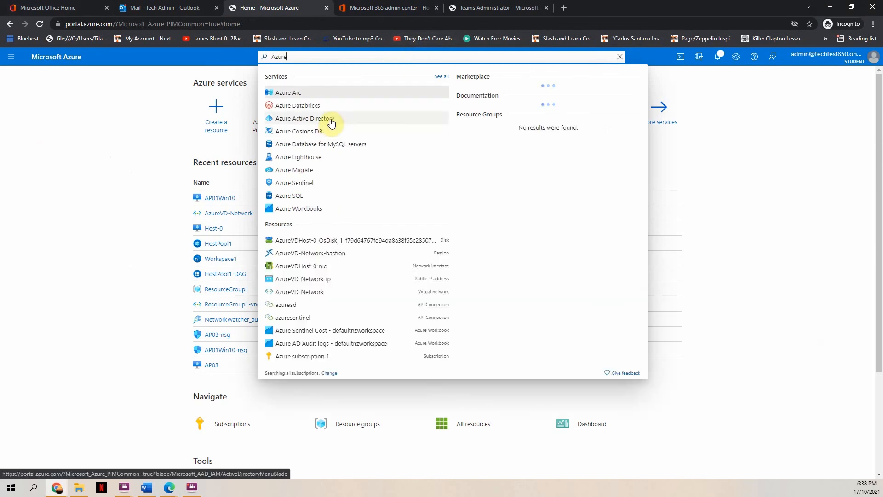
click(331, 119)
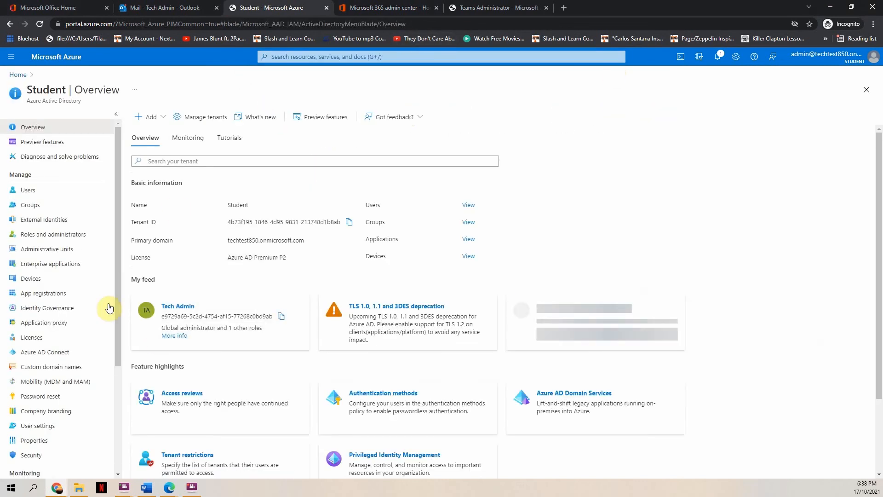
Step: Open the list of all groups in Azure Active Directory
click(41, 191)
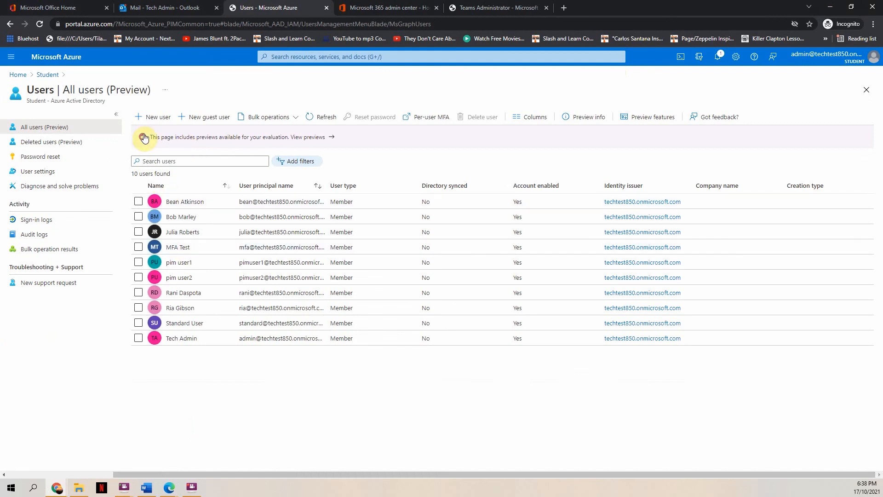
click(48, 75)
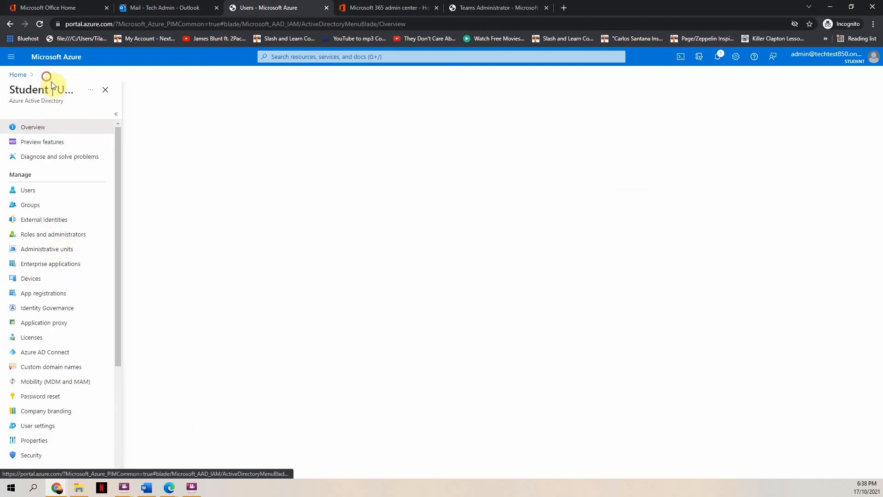
click(30, 205)
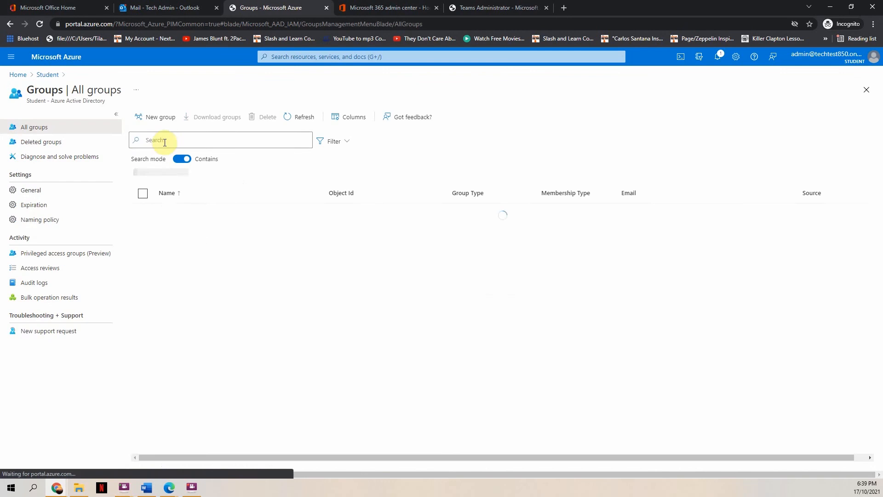
Step: Create a security group named TestPIM2 that allows Azure AD roles to be assigned to it
click(148, 116)
click(45, 158)
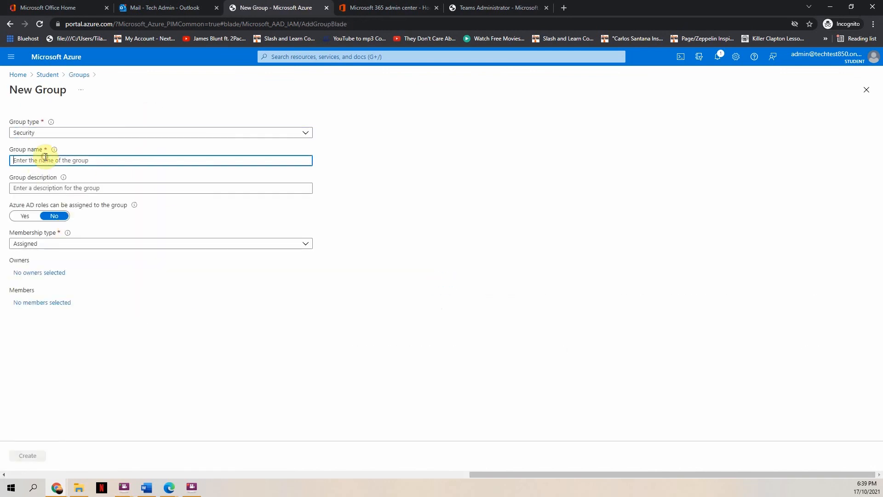
text(TestPIM2)
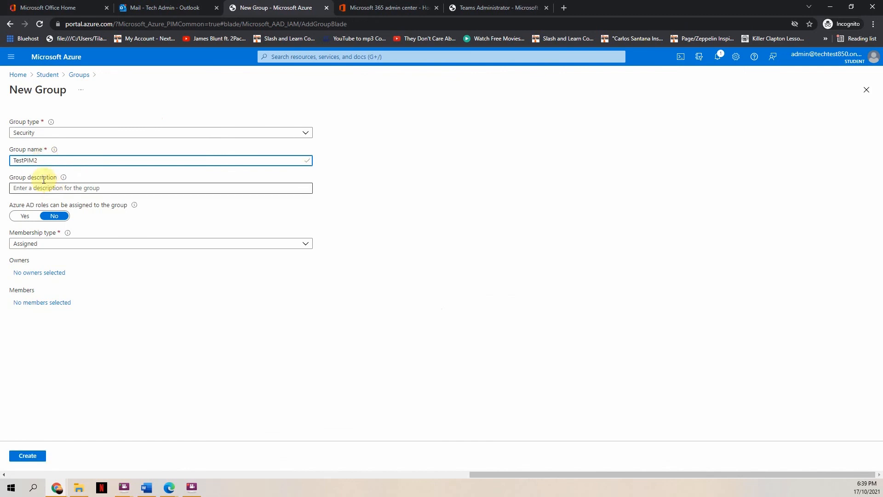
click(24, 215)
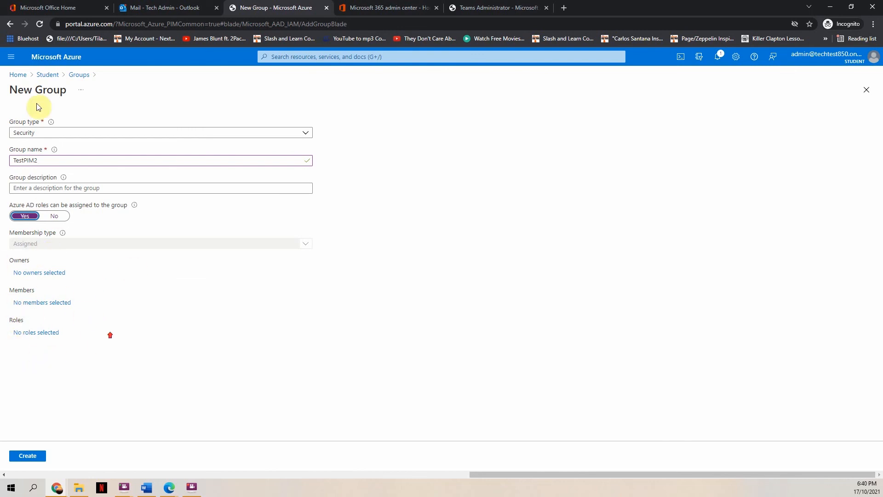
click(29, 456)
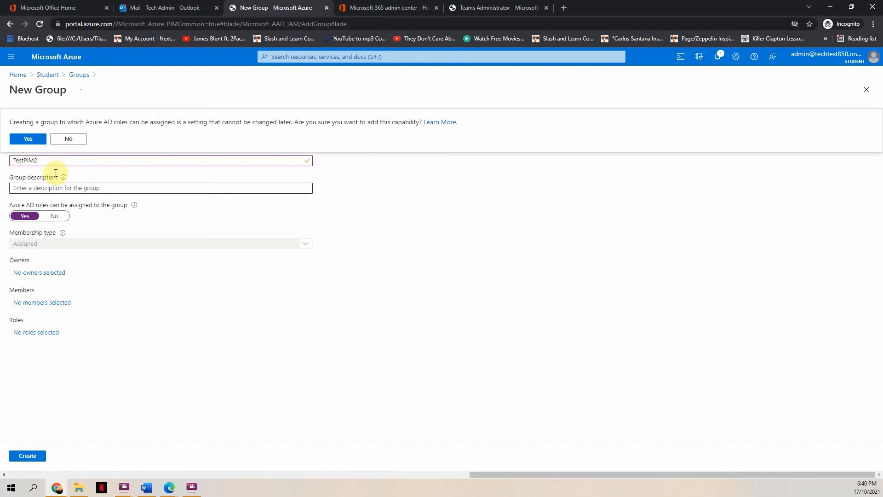
click(28, 140)
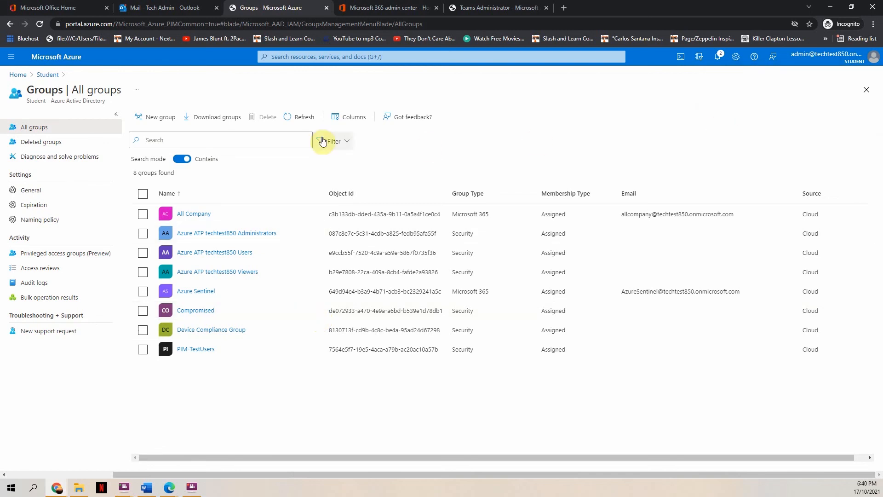
Step: Reload the groups list, open the TestPIM2 group and enable privileged access for it
click(38, 23)
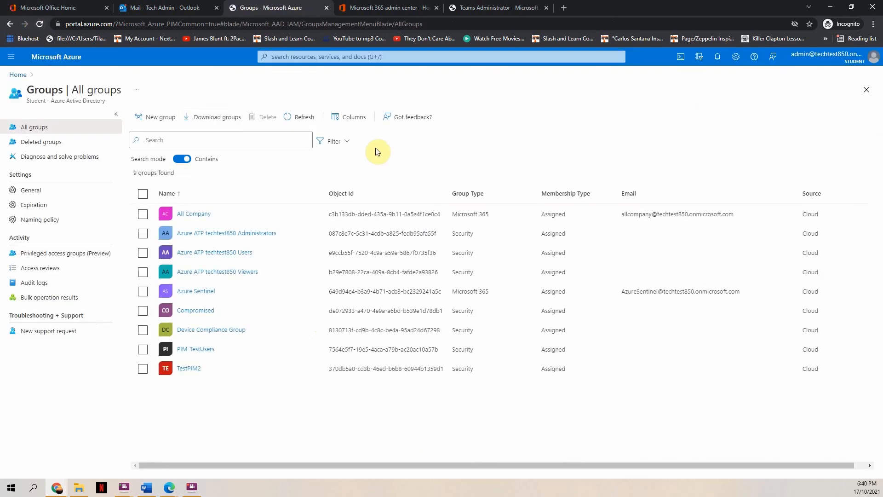
click(193, 368)
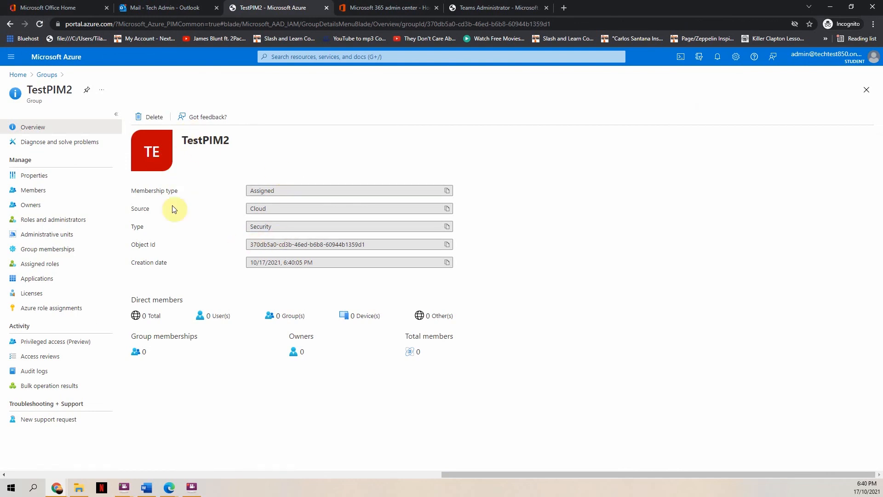
click(58, 346)
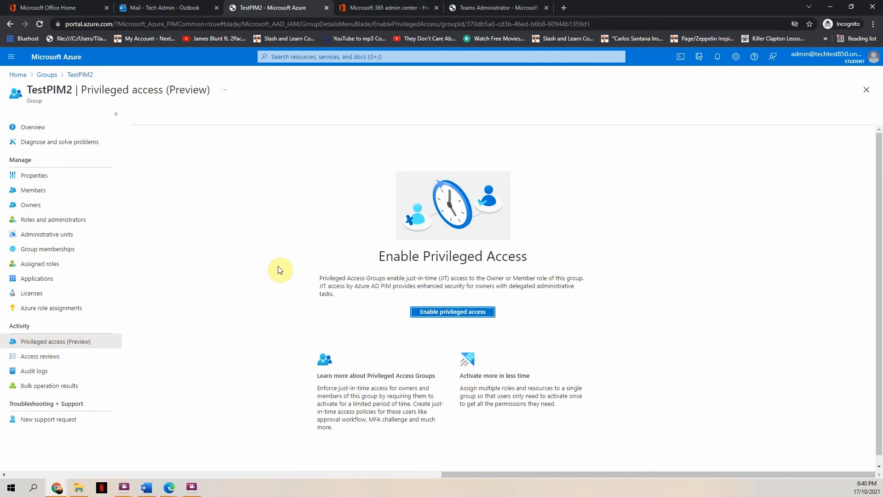
click(467, 317)
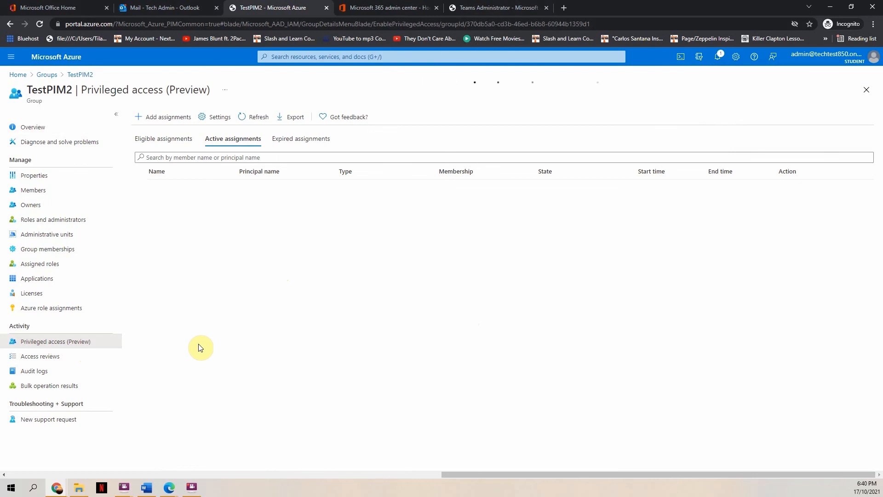
Step: Review TestPIM2's eligible, active and expired privileged access assignments
click(162, 139)
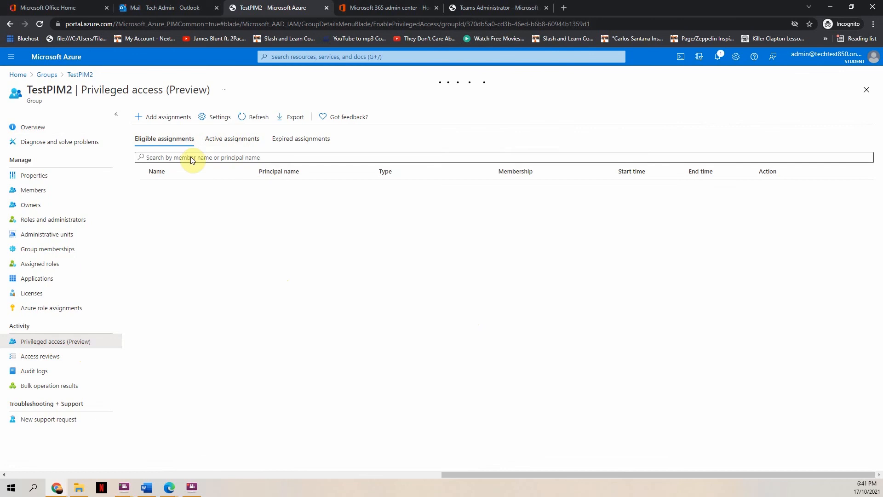
click(252, 139)
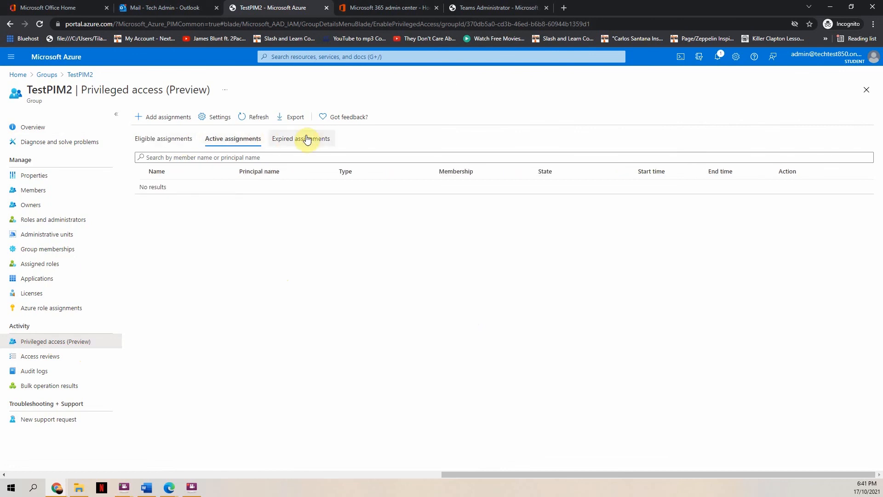
click(301, 139)
click(232, 138)
click(170, 139)
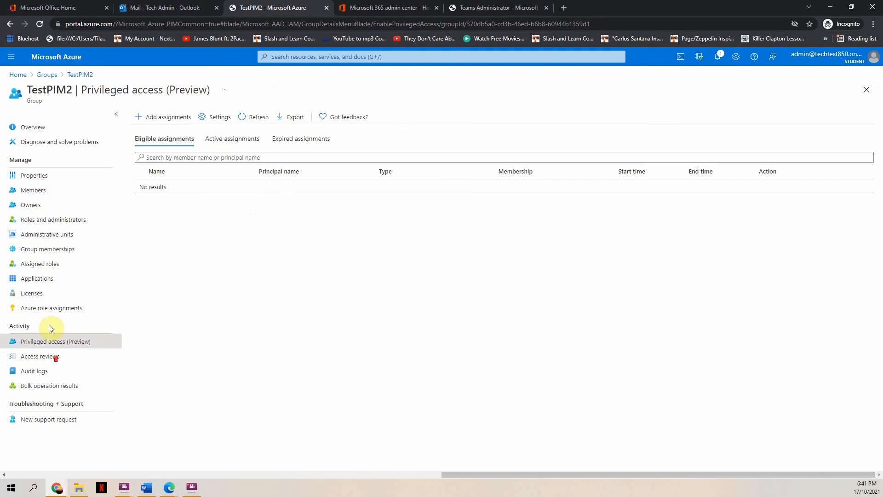
Step: Start a new TestPIM2 privileged access assignment with the Member role and pim user1 as the selected member
click(163, 117)
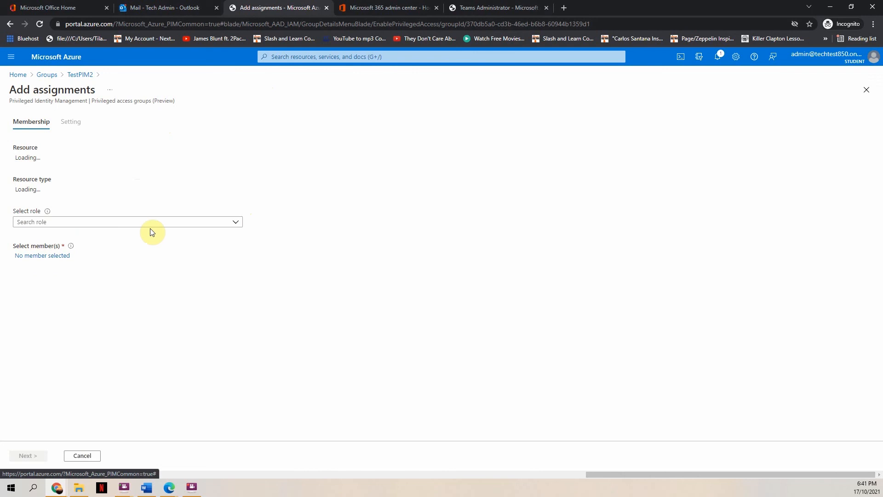
click(178, 225)
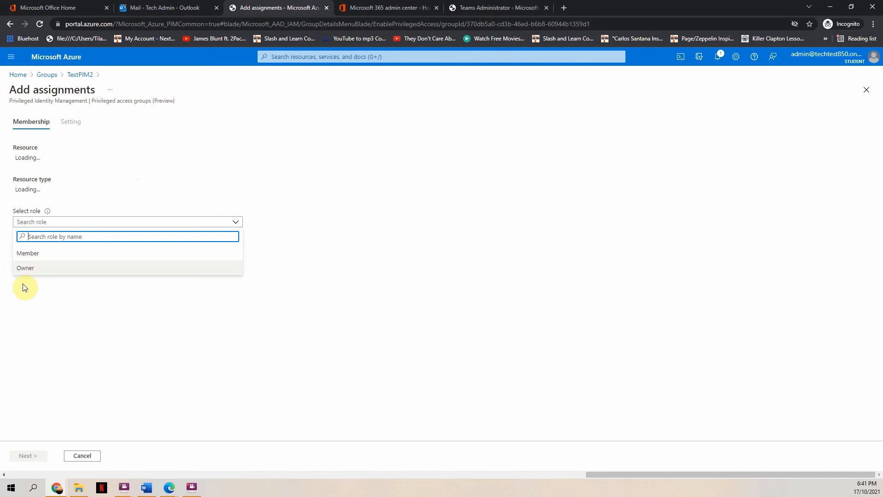
click(35, 255)
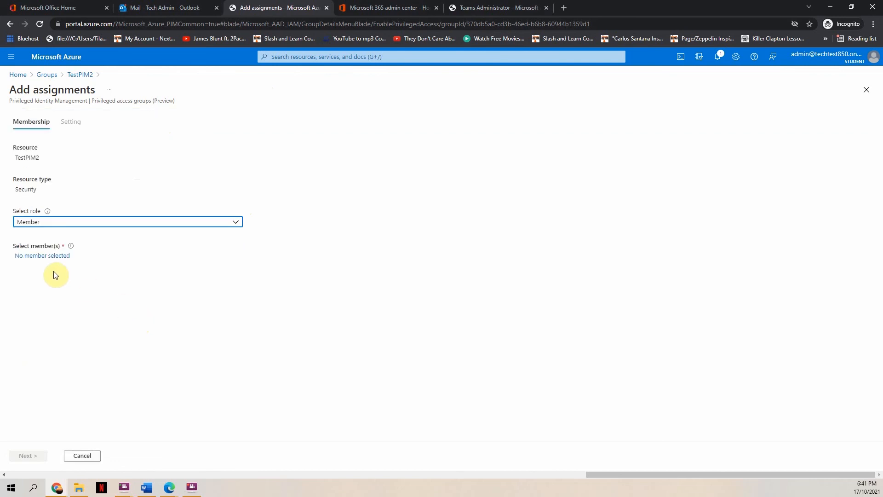
click(53, 256)
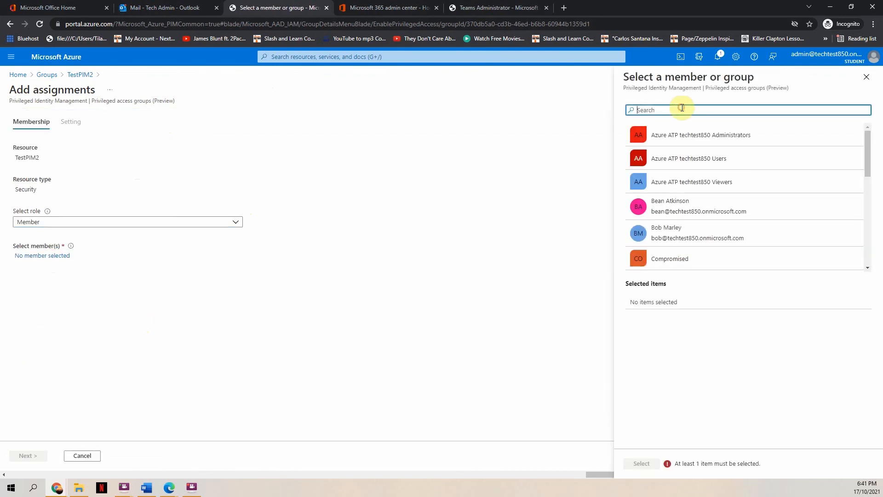
text(pim)
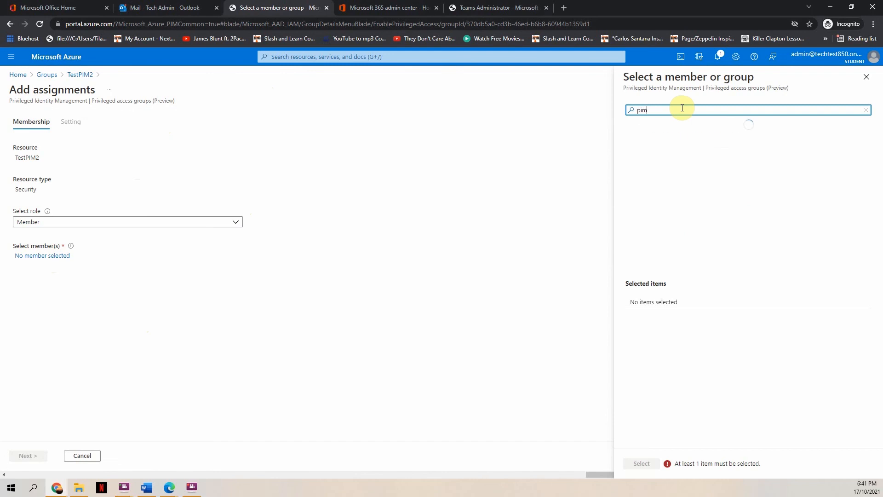
click(670, 135)
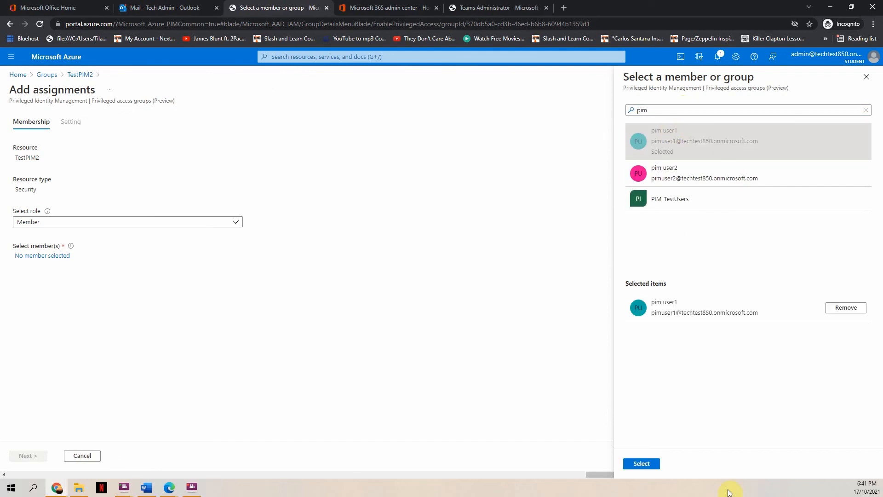
click(651, 464)
Step: Assign the membership as Eligible, running from 10/17/2021 to 10/17/2022
click(28, 455)
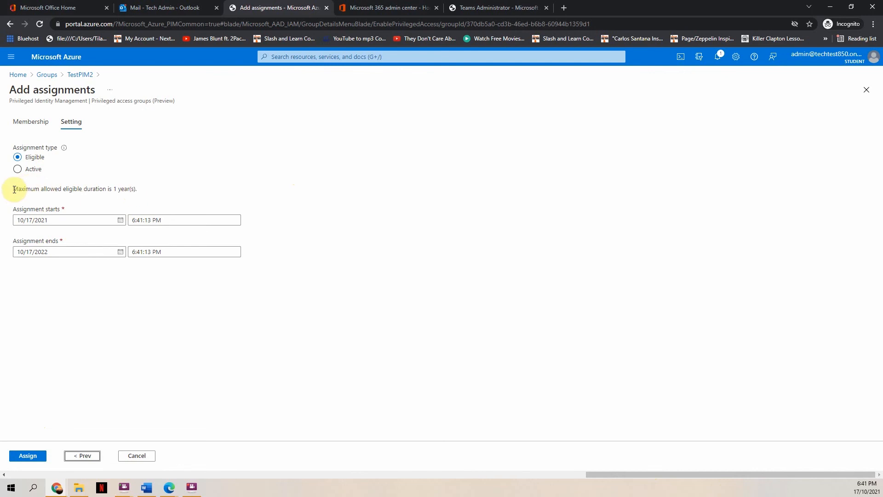
drag(9, 189, 35, 184)
click(162, 190)
click(162, 186)
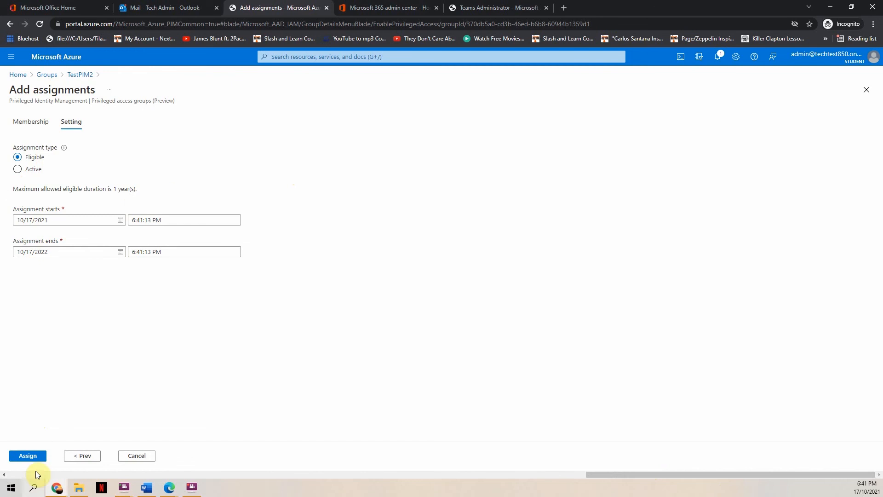
click(29, 456)
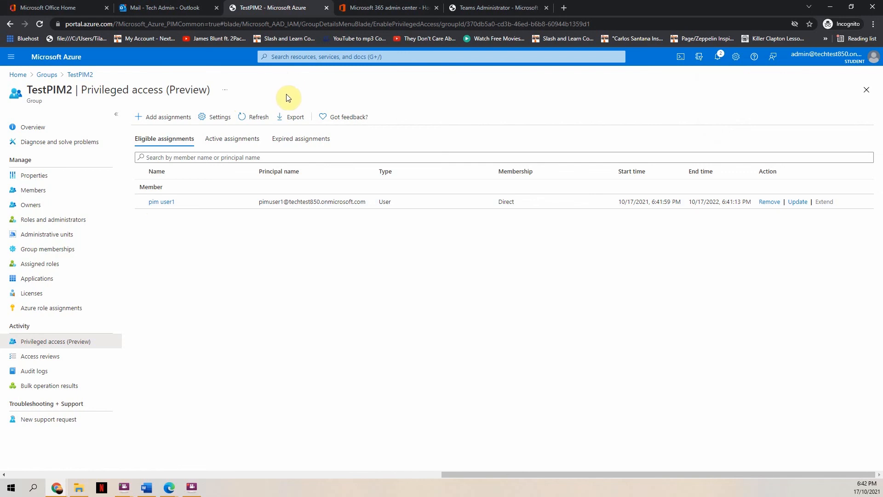
Step: Switch to pim user1's Edge window, reload the Azure portal and open that user's privileged access group roles in Privileged Identity Management
click(169, 488)
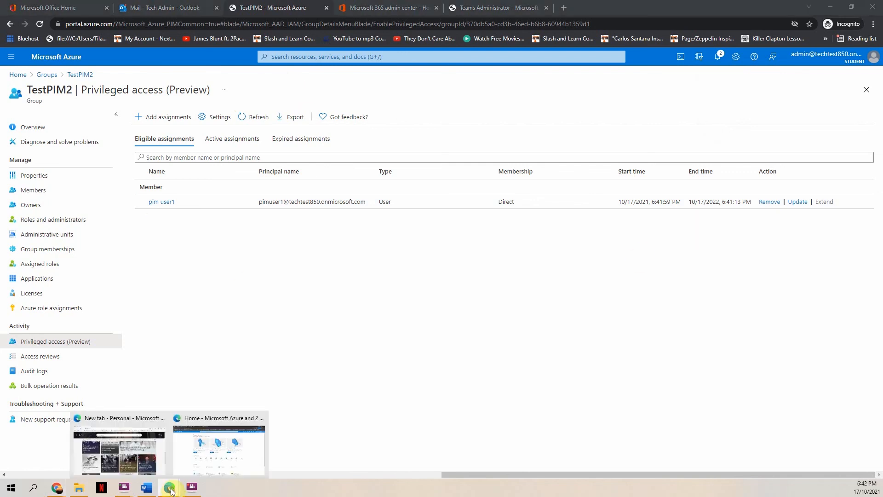
click(205, 455)
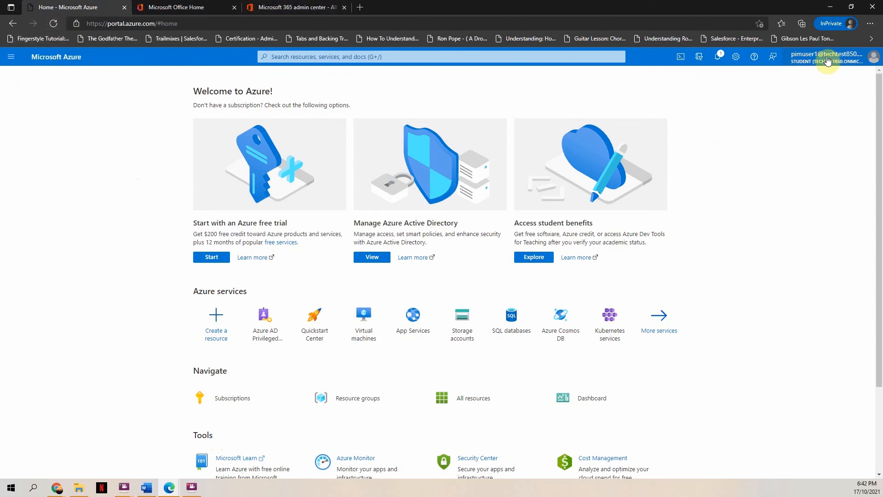
click(54, 23)
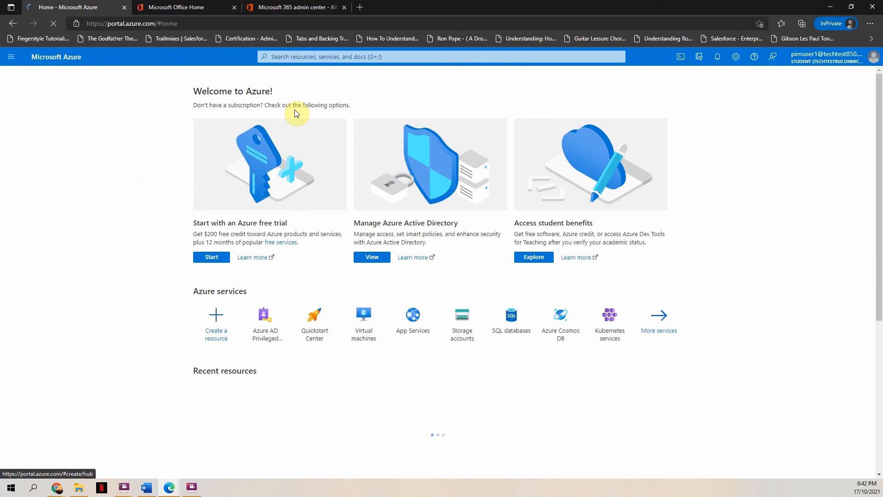
click(270, 333)
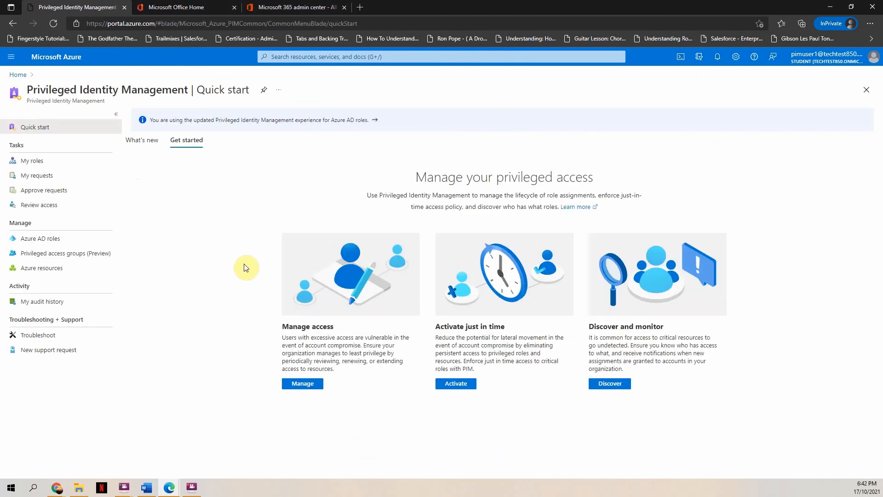
click(36, 164)
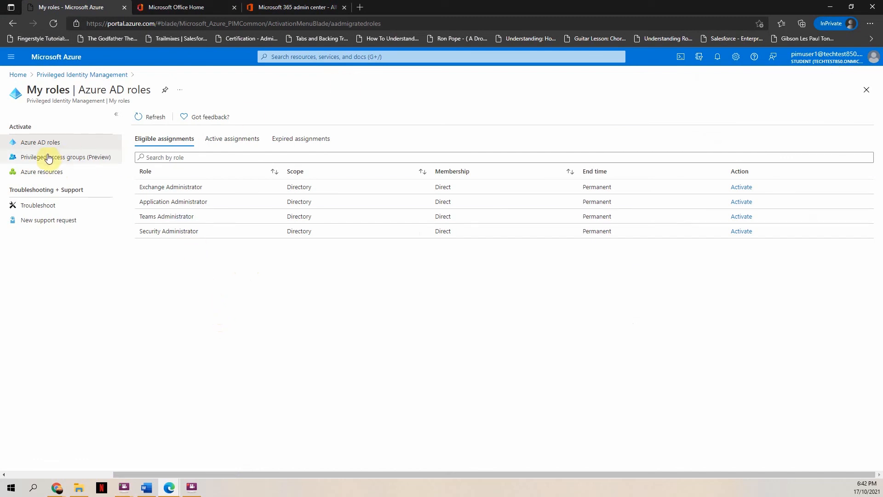
click(73, 159)
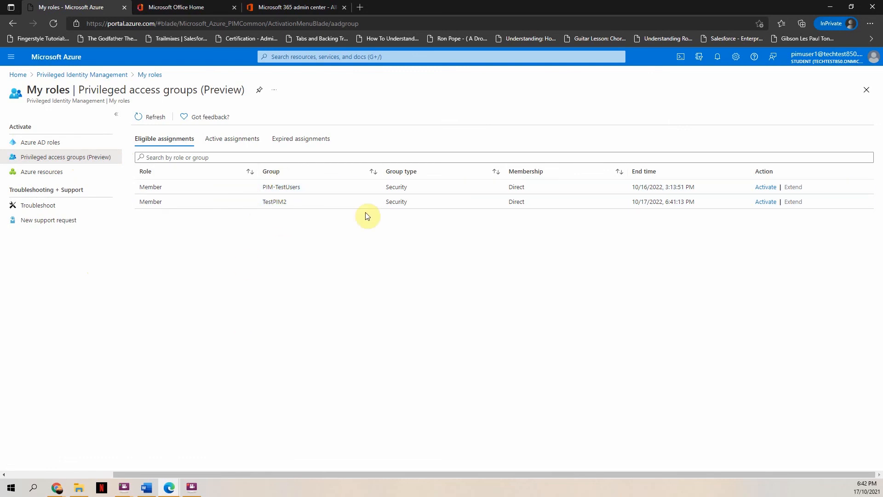
Step: Activate the TestPIM2 Member role for 8 hours with the reason "Test PIM"
click(766, 202)
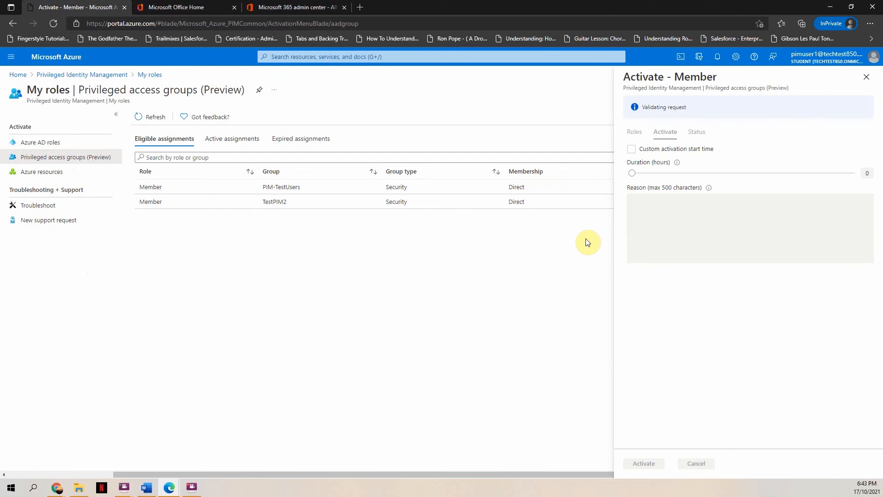
click(750, 196)
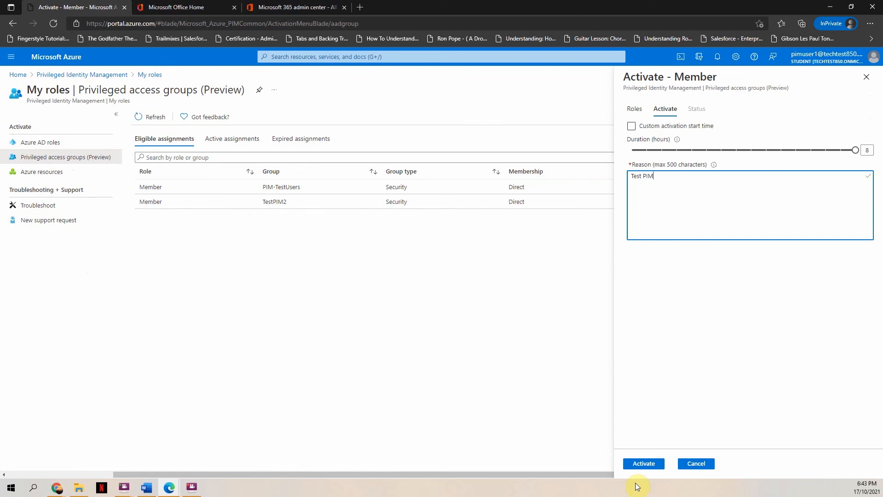
click(642, 464)
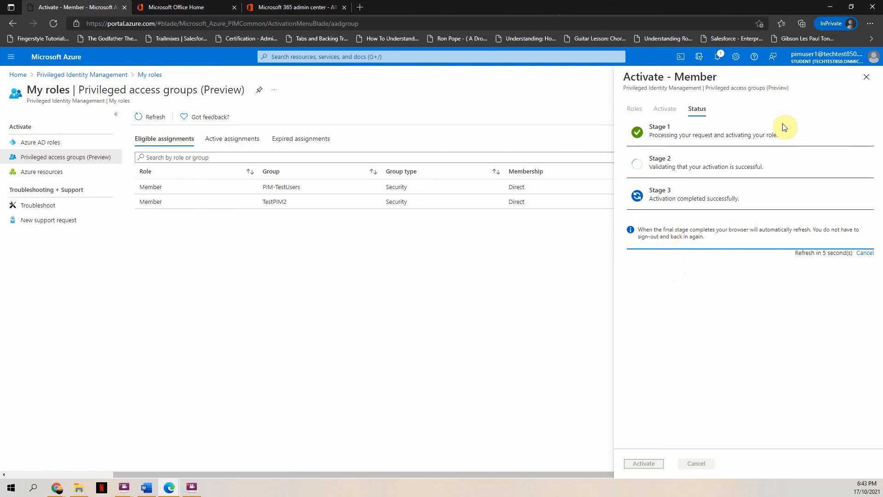
Step: Return to the admin's Chrome window and open the Privileged Identity Management quick start page
click(834, 8)
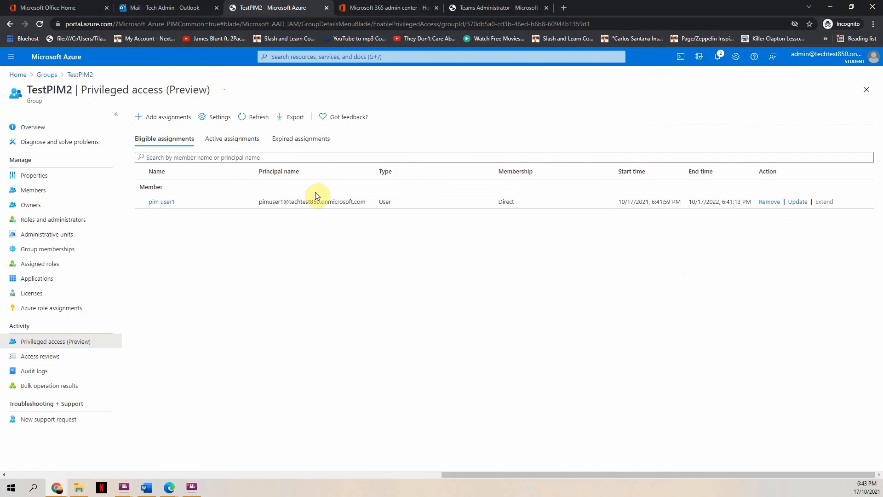
click(143, 6)
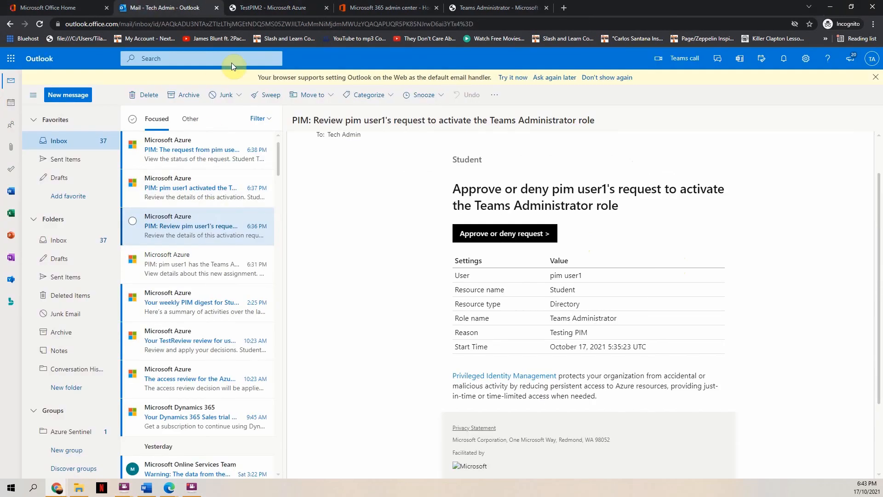
click(319, 3)
click(497, 7)
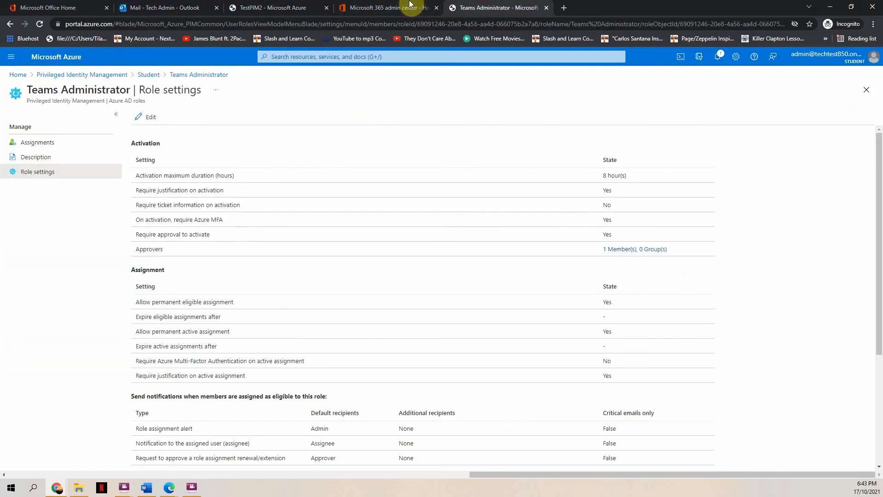
click(403, 6)
click(483, 4)
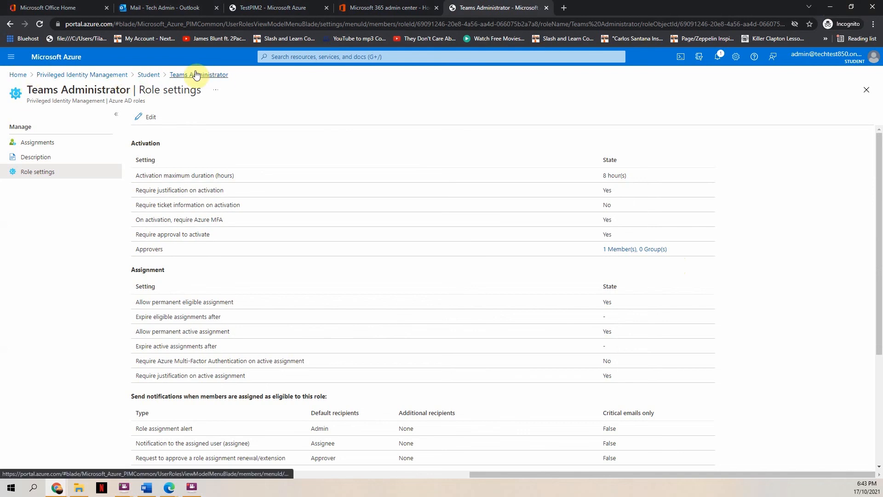
click(91, 76)
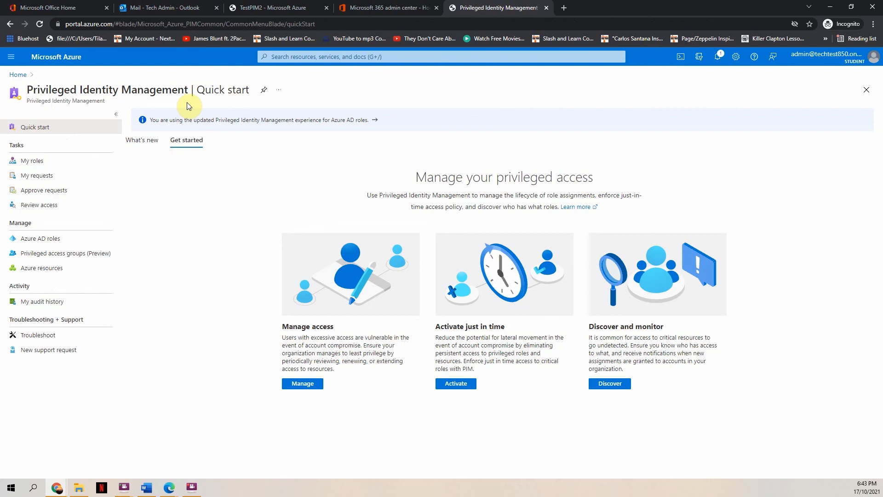
Step: Check the pending approval requests for Azure AD roles, Azure resources and privileged access groups
click(54, 191)
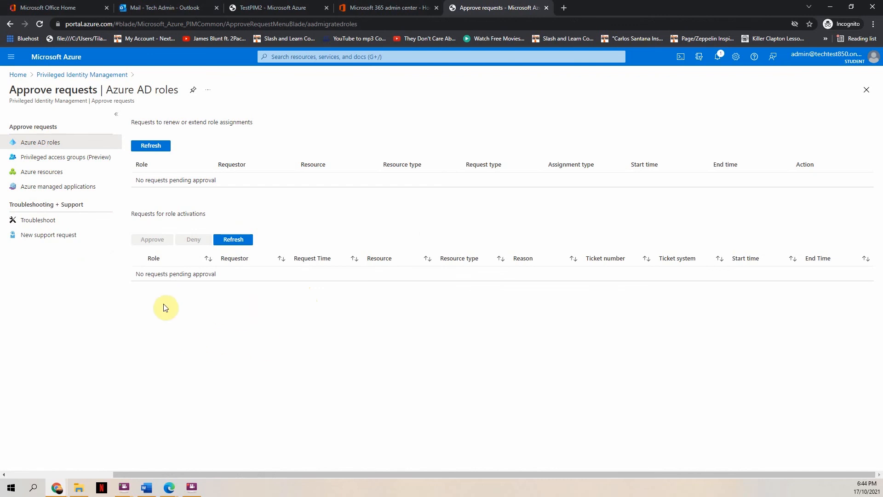
click(59, 172)
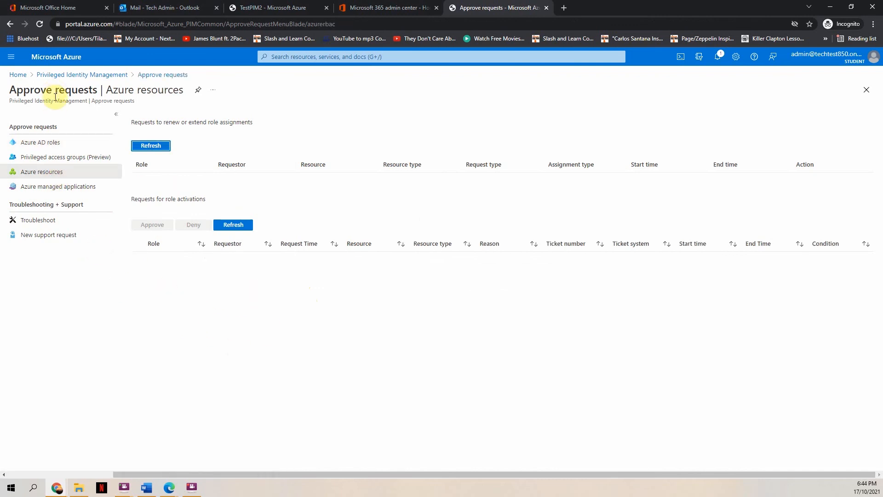
click(55, 152)
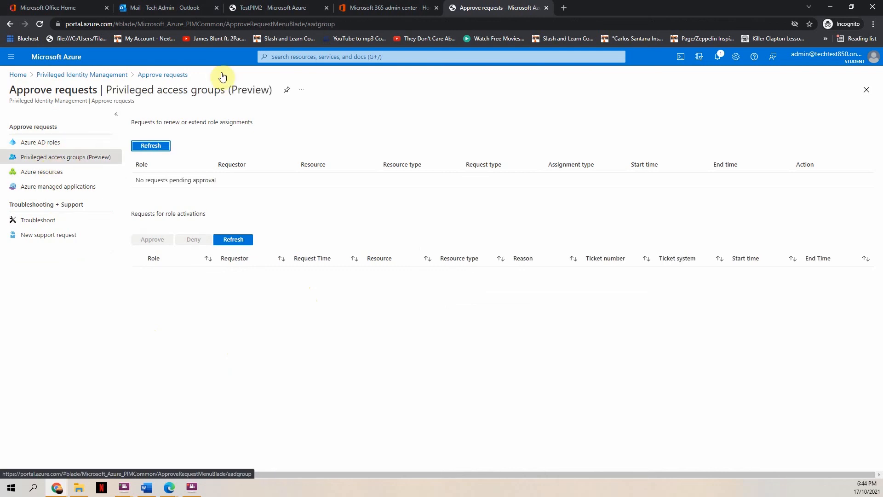
Step: Switch back to pim user1's Edge window and review the active, expired and eligible privileged access group assignments
mouse_move(181, 493)
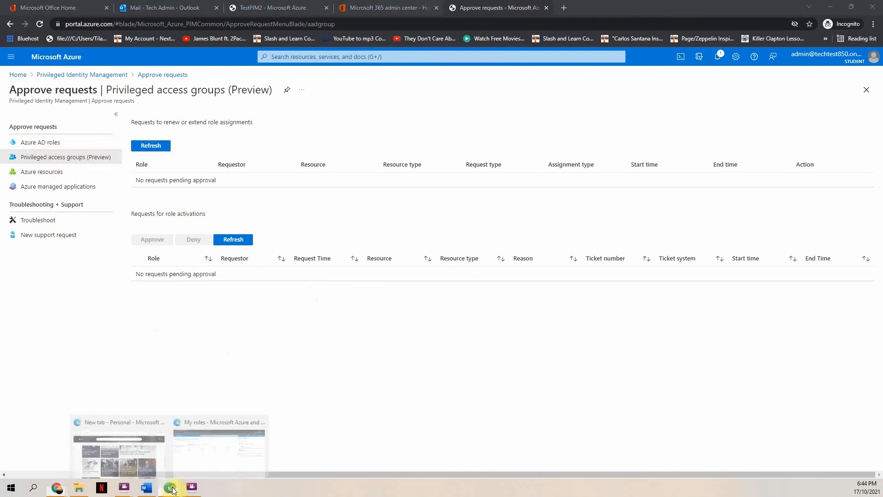
click(223, 444)
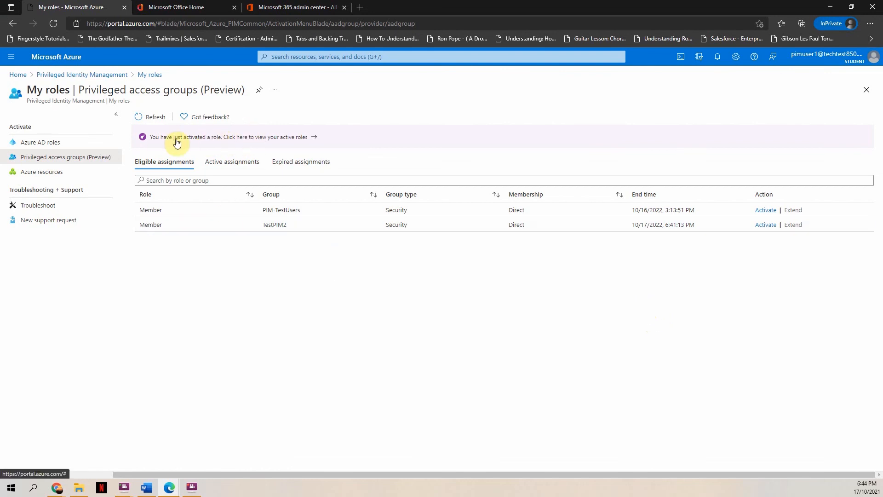
click(233, 138)
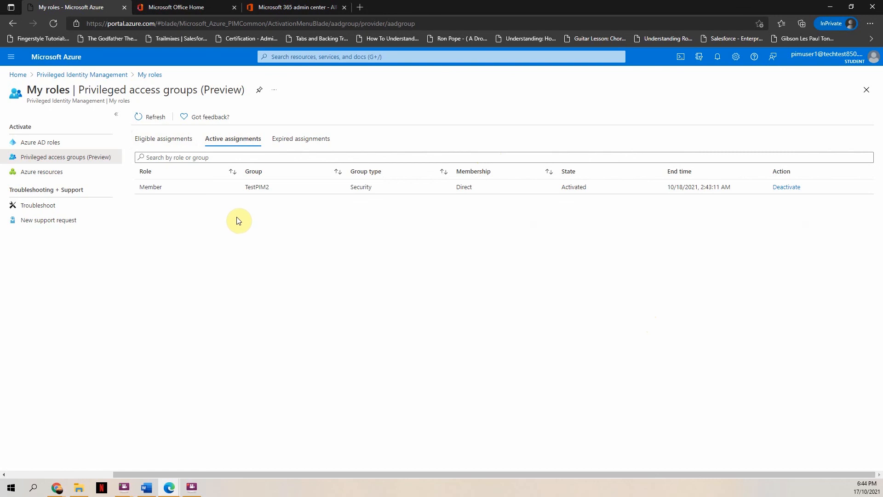
click(245, 139)
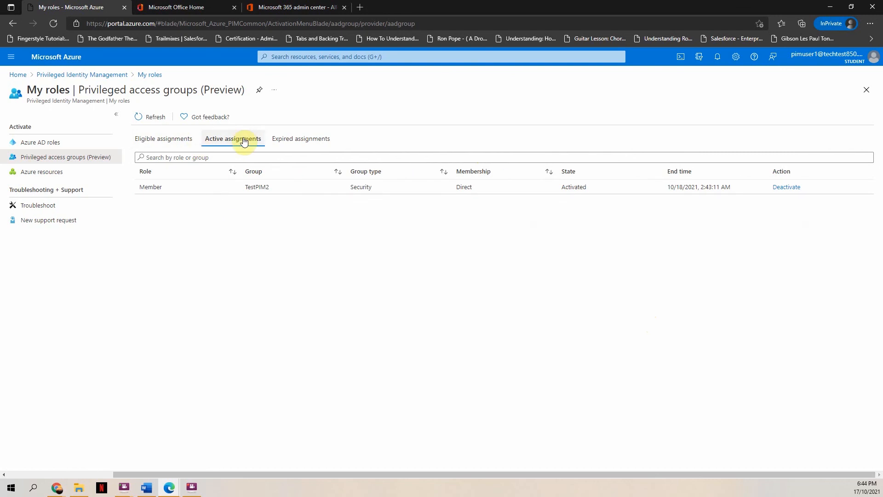
click(143, 190)
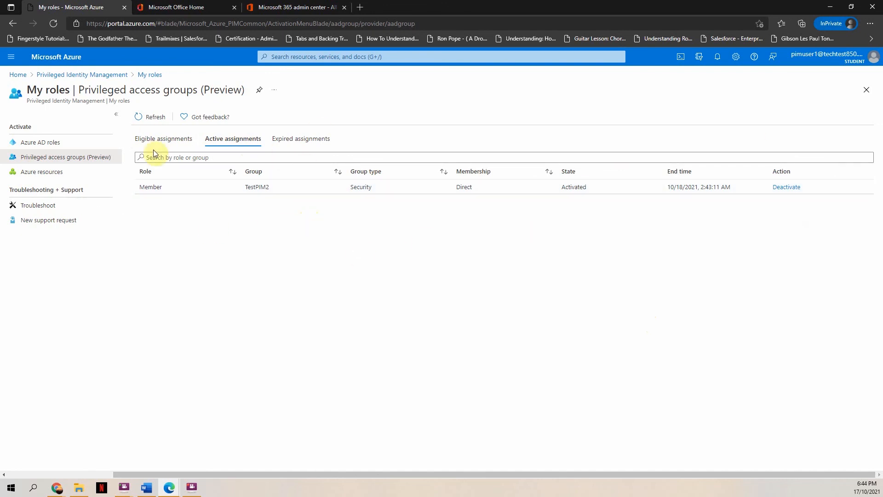
click(305, 140)
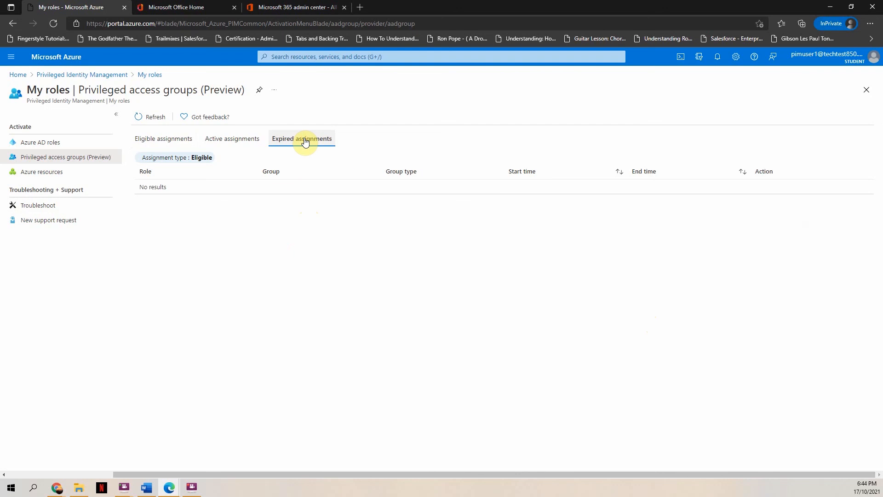
click(233, 139)
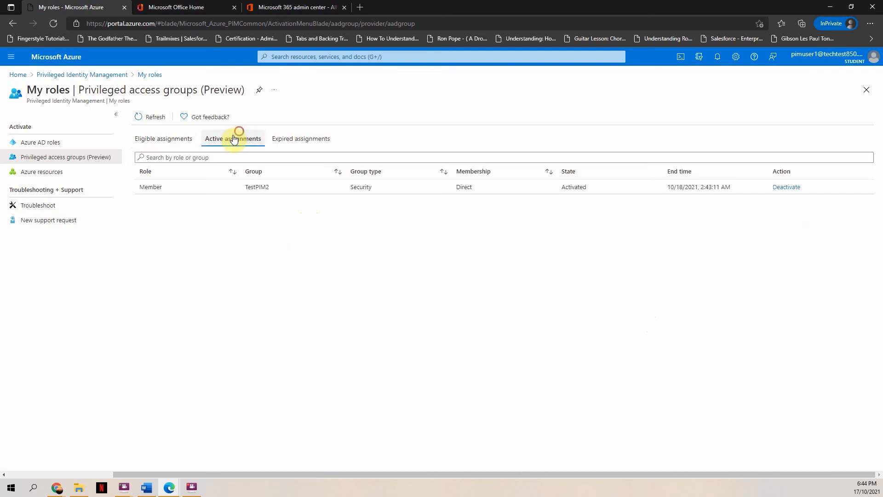
click(168, 142)
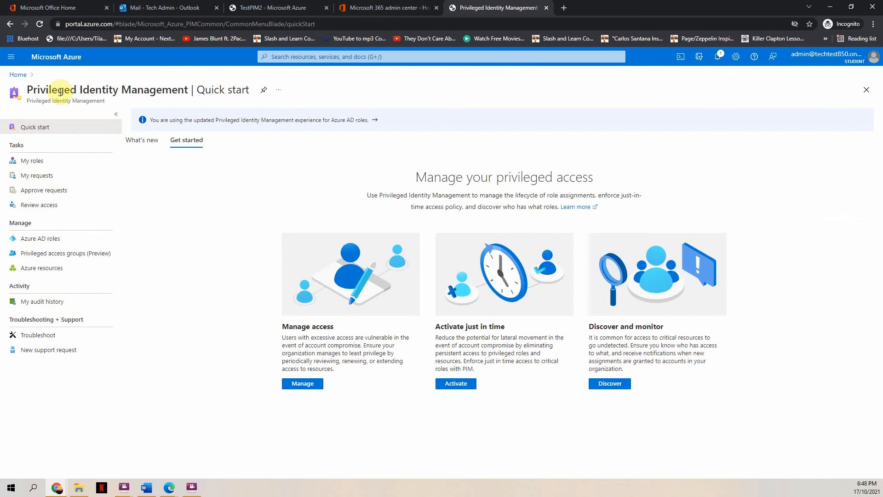
Step: Open the admin's audit history in Privileged Identity Management and examine the Azure AD role entries for the last week
click(55, 304)
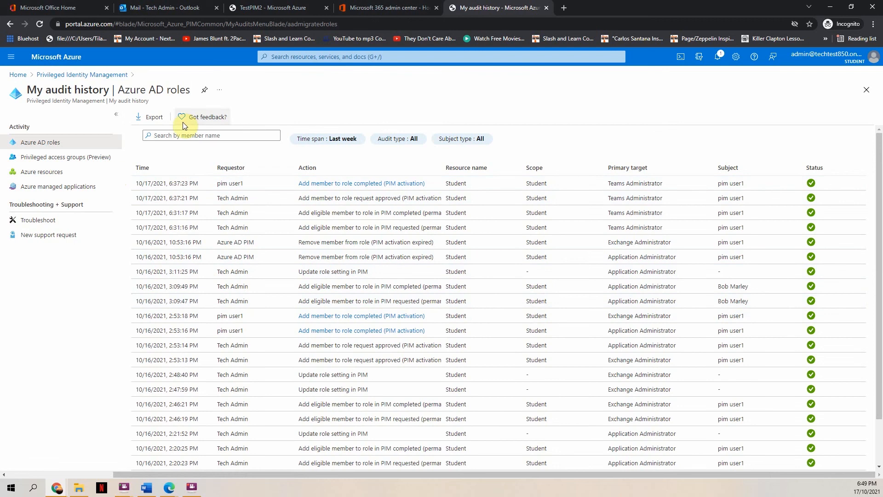
scroll(264, 240, down, 2)
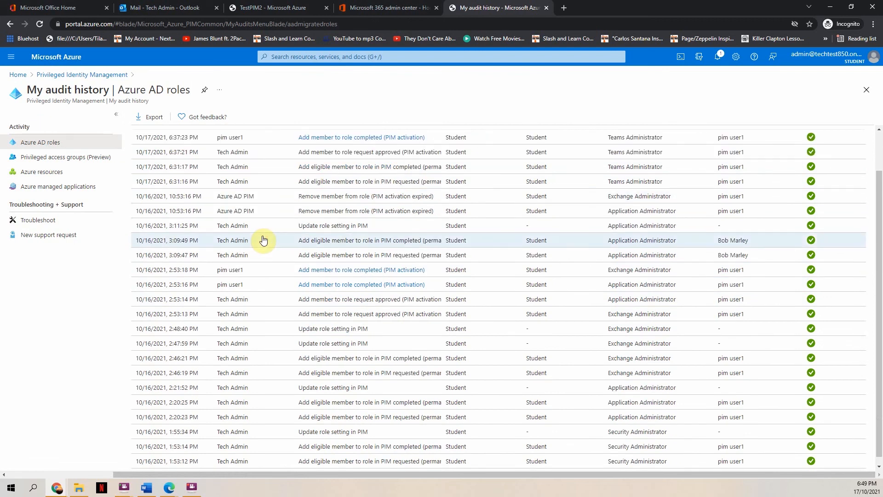
scroll(245, 398, up, 2)
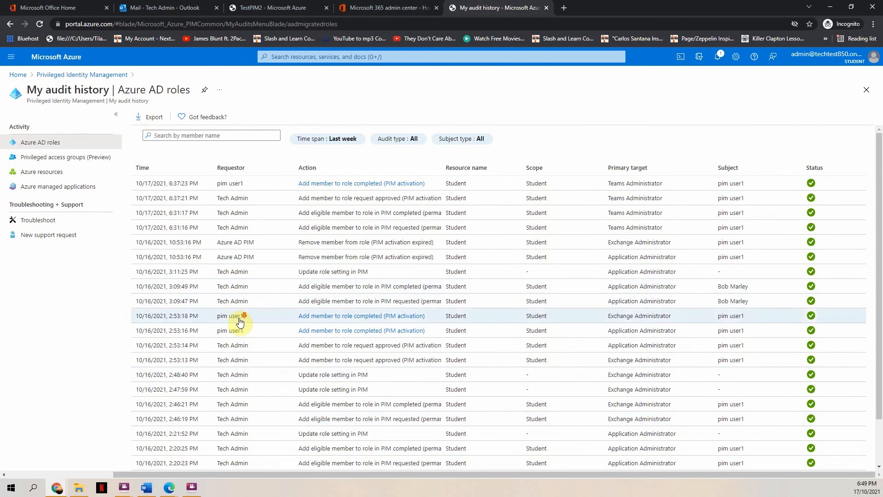
scroll(244, 317, down, 2)
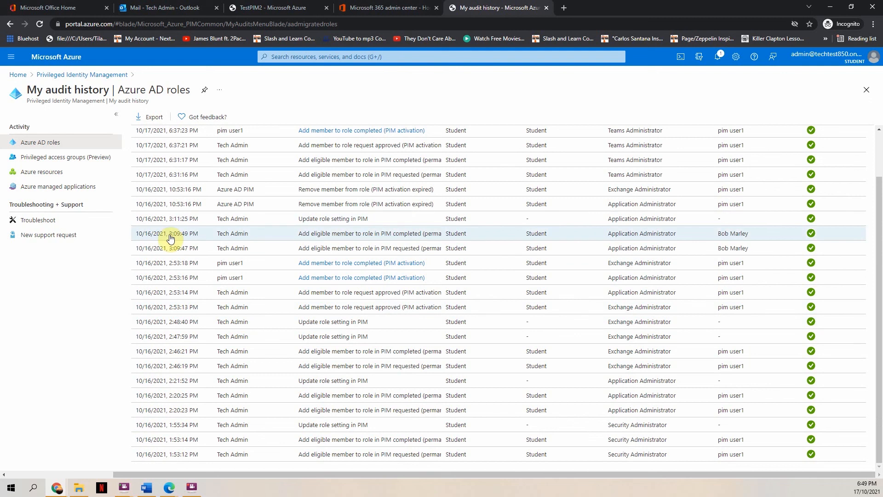
scroll(239, 299, up, 2)
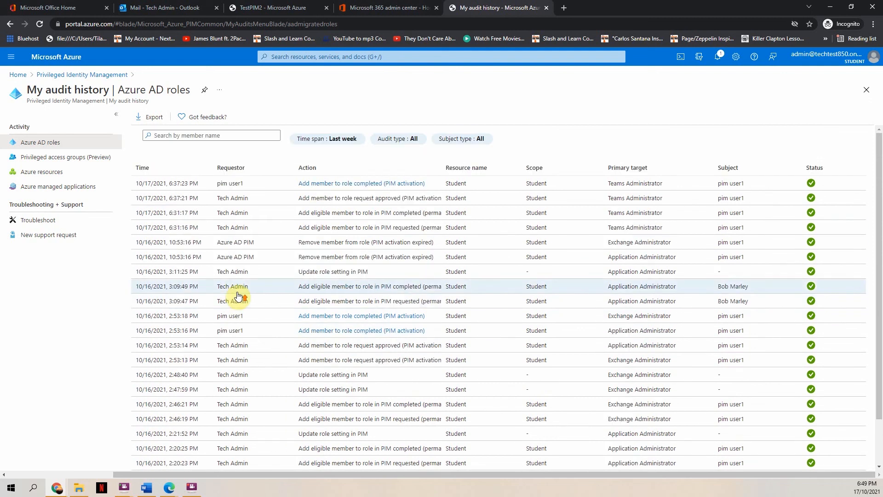